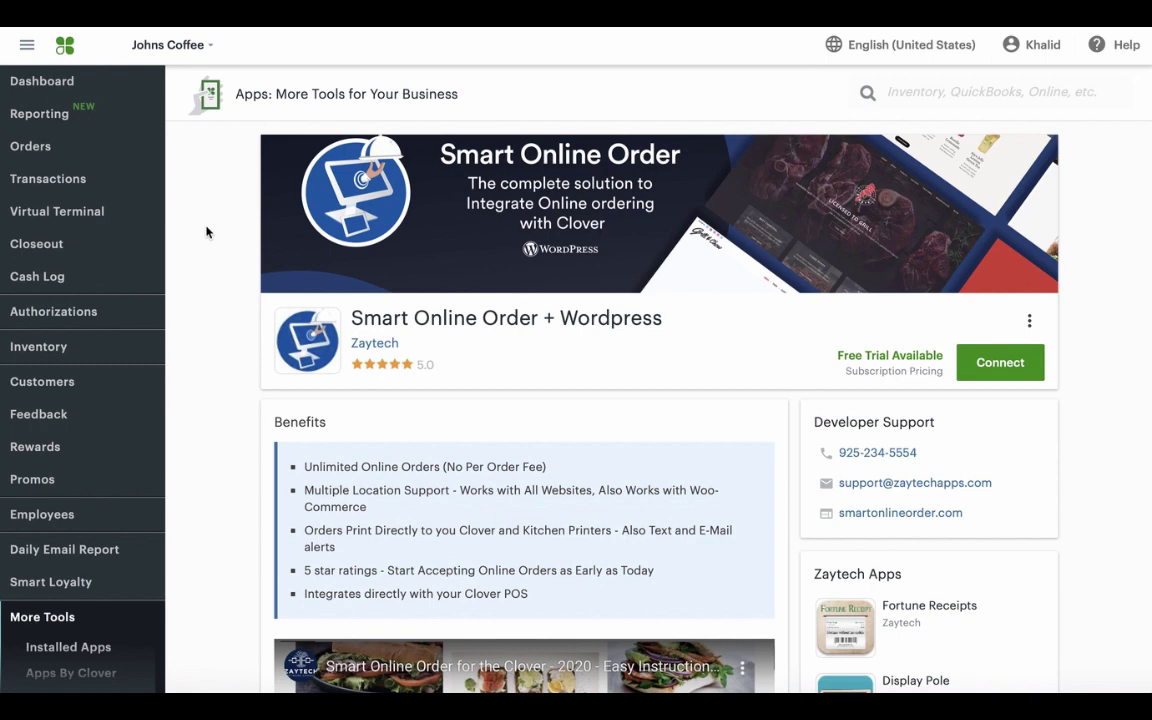
# Step: Select Johns Coffee as the active business
pyautogui.scroll(-1, 197, 283)
pyautogui.scroll(1, 197, 283)
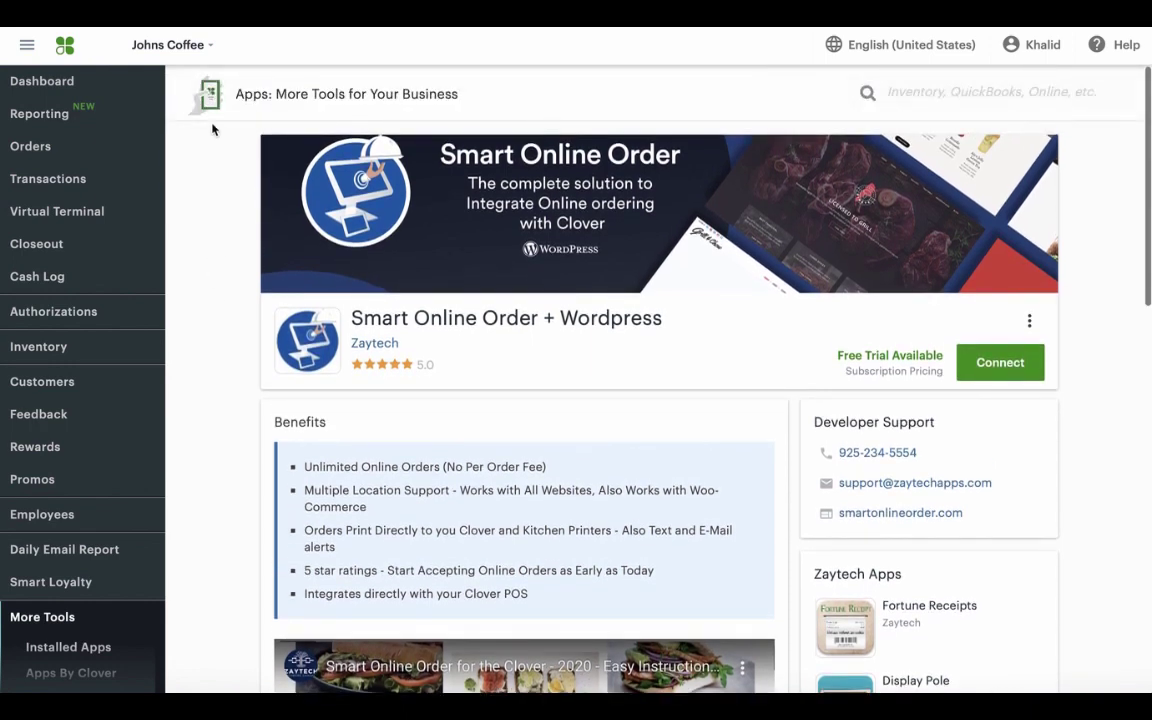
pyautogui.click(211, 53)
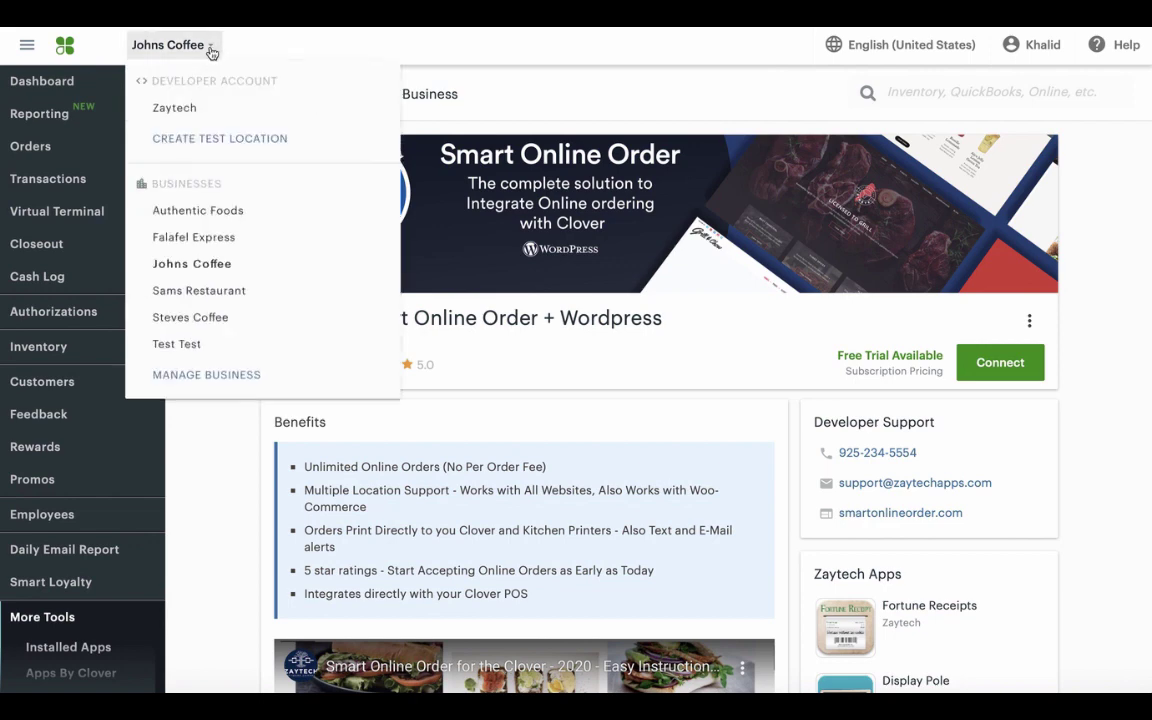
pyautogui.click(200, 264)
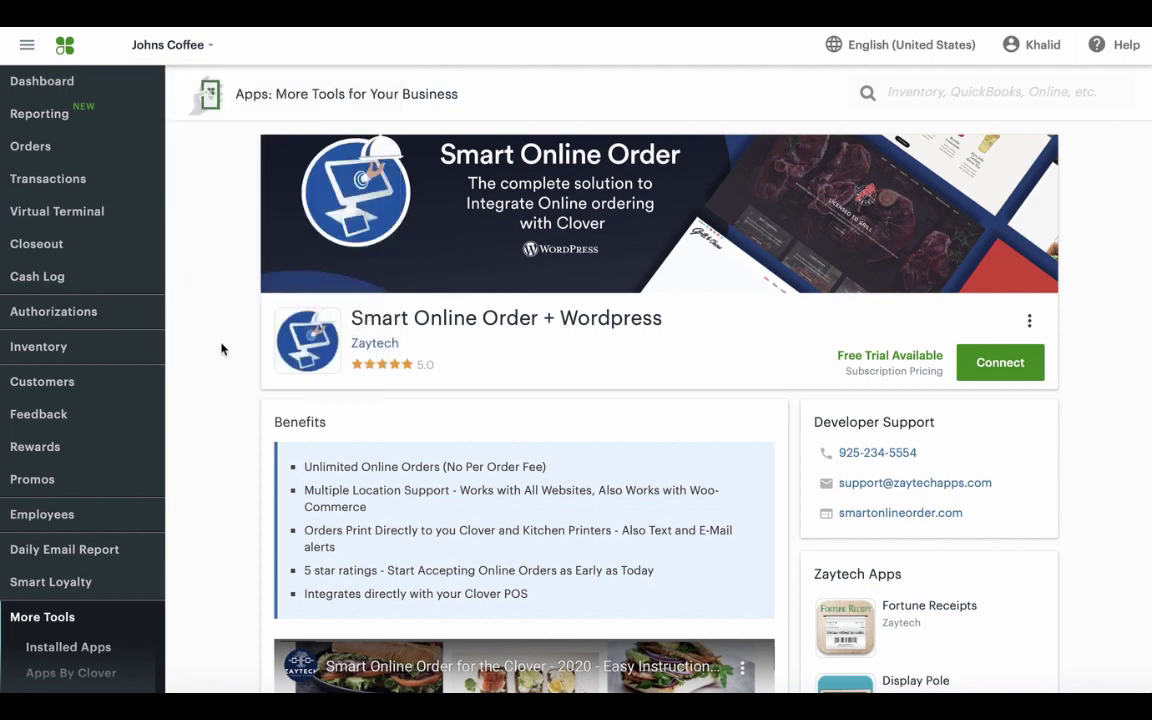
# Step: Search the app market for "smart online" and open the Smart Online Order + Wordpress app by Zaytech
pyautogui.scroll(-1, 224, 393)
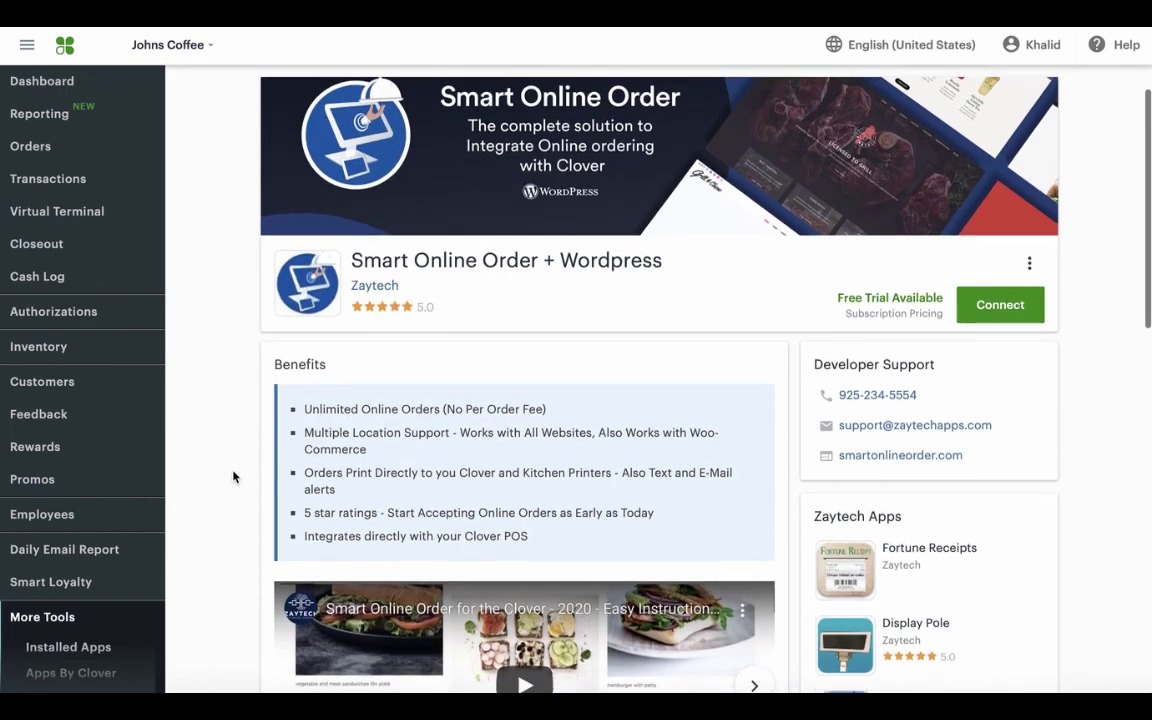
pyautogui.scroll(-2, 234, 475)
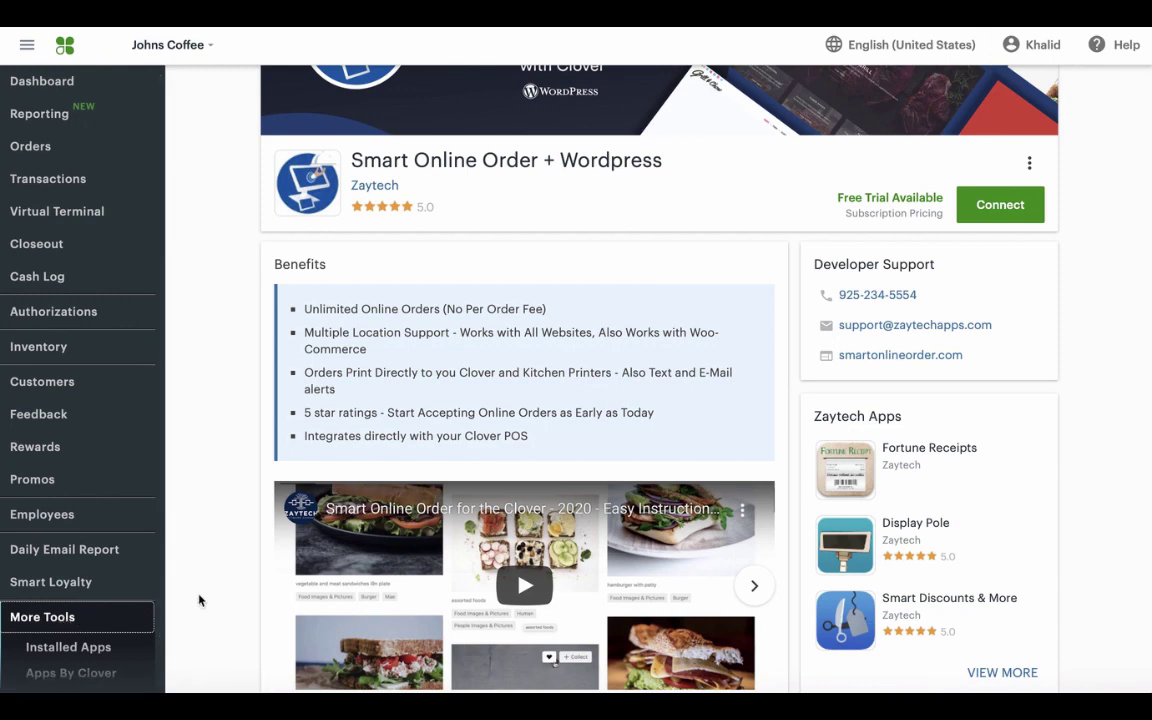
pyautogui.scroll(4, 805, 226)
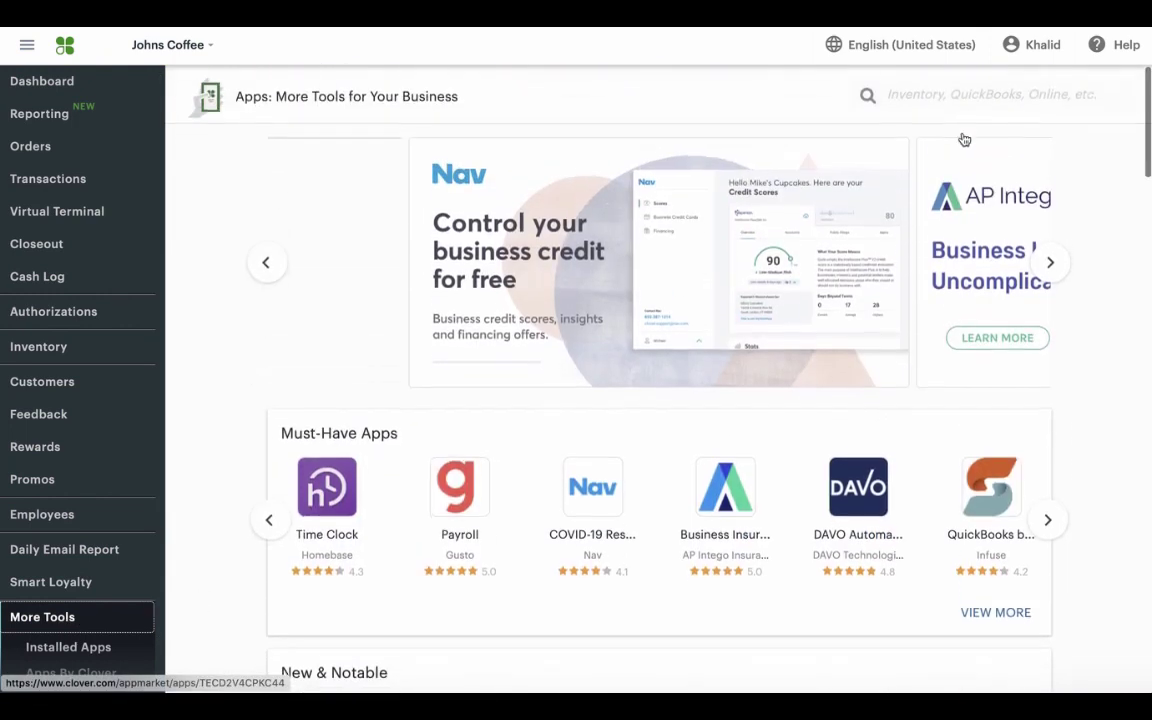
pyautogui.click(965, 94)
pyautogui.write('smart online')
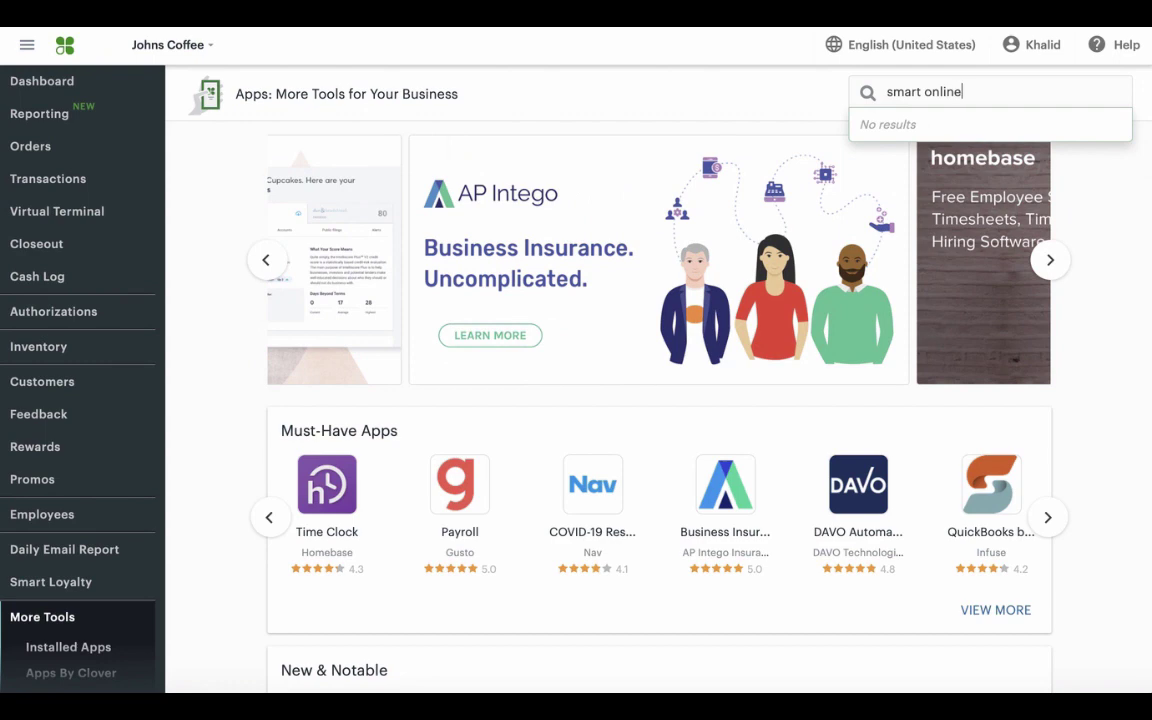
pyautogui.press('Return')
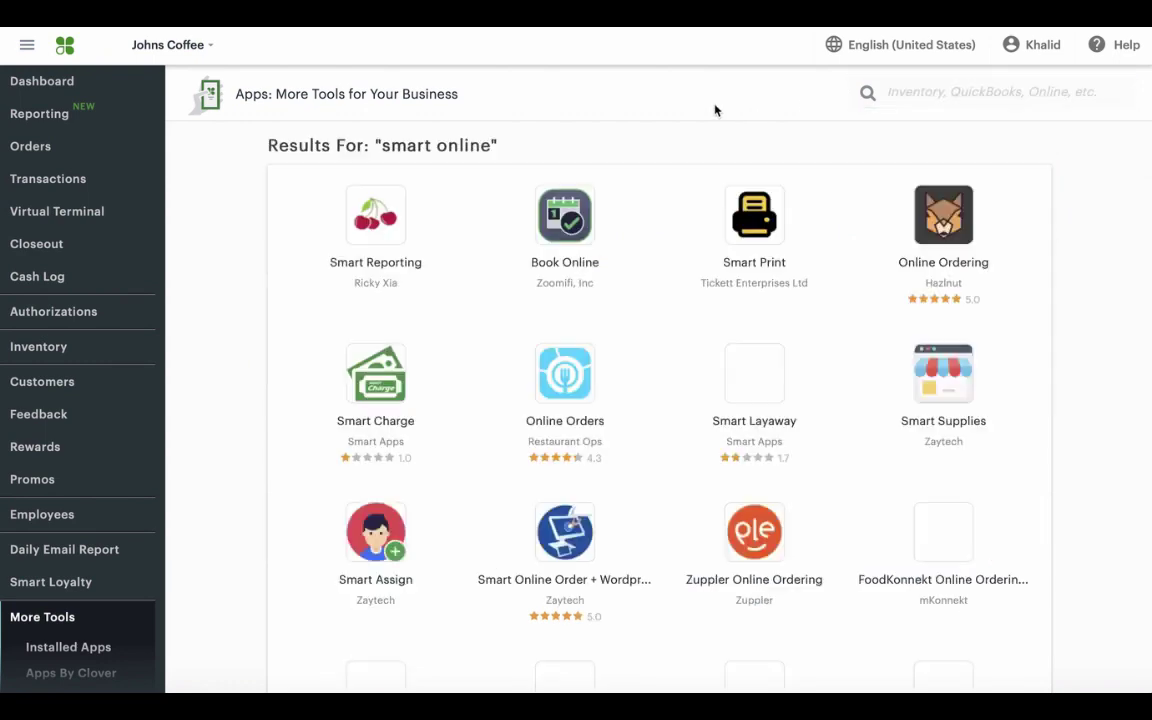
pyautogui.scroll(-3, 650, 452)
pyautogui.click(586, 406)
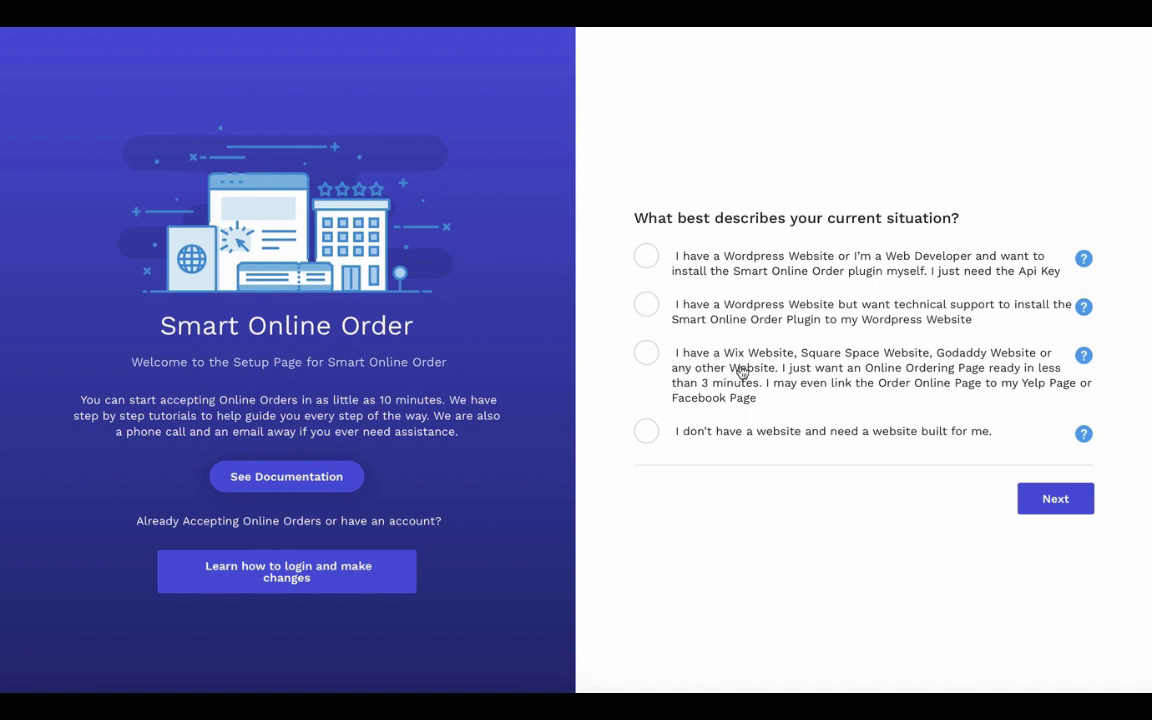
# Step: Choose the setup option for a Wix, Square Space, Godaddy or any other website, and enter johnscoffee as the order page's domain name
pyautogui.click(643, 355)
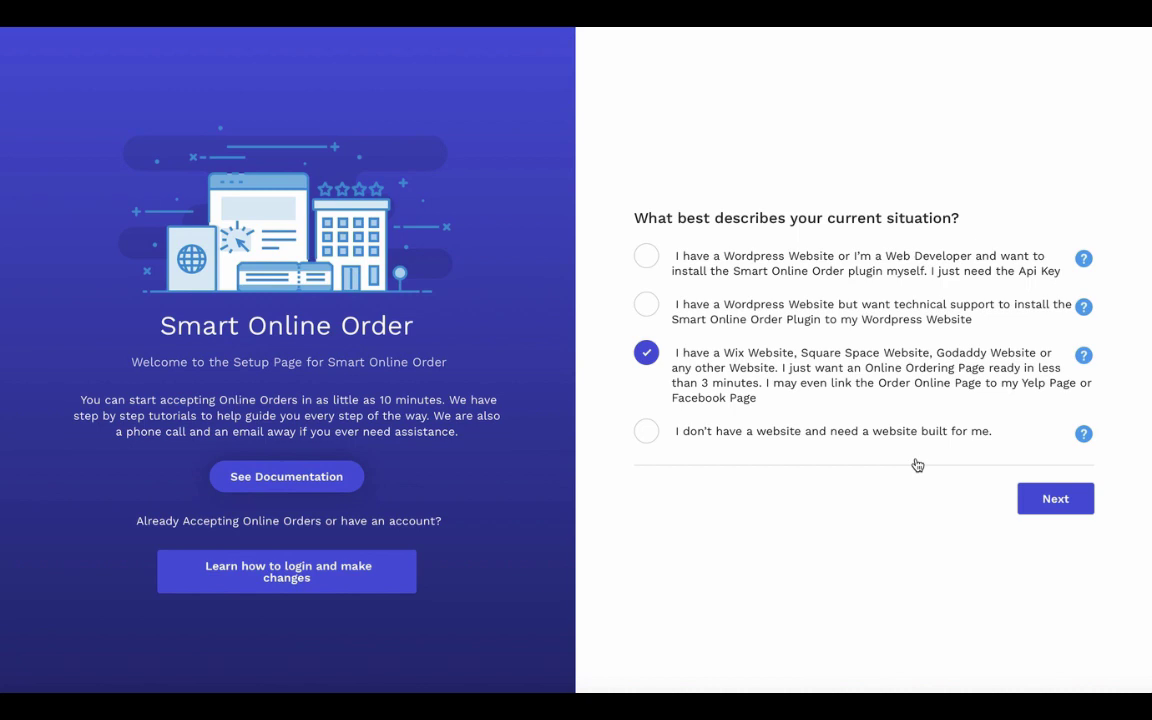
pyautogui.click(1040, 505)
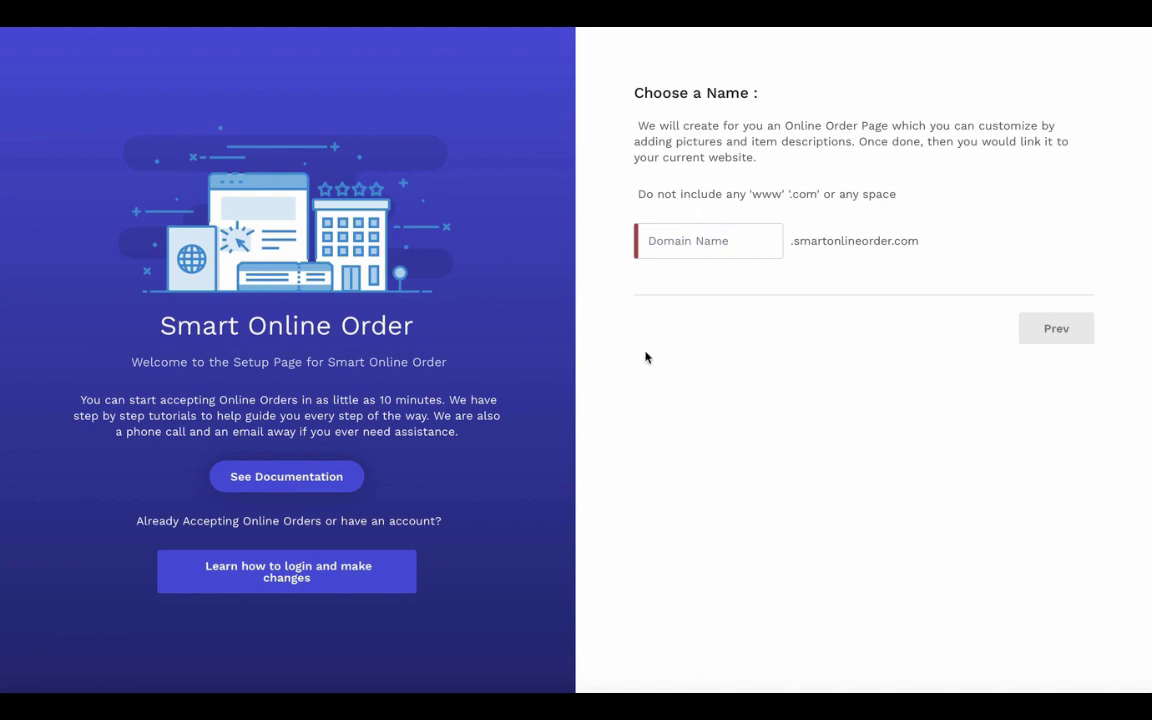
pyautogui.click(651, 241)
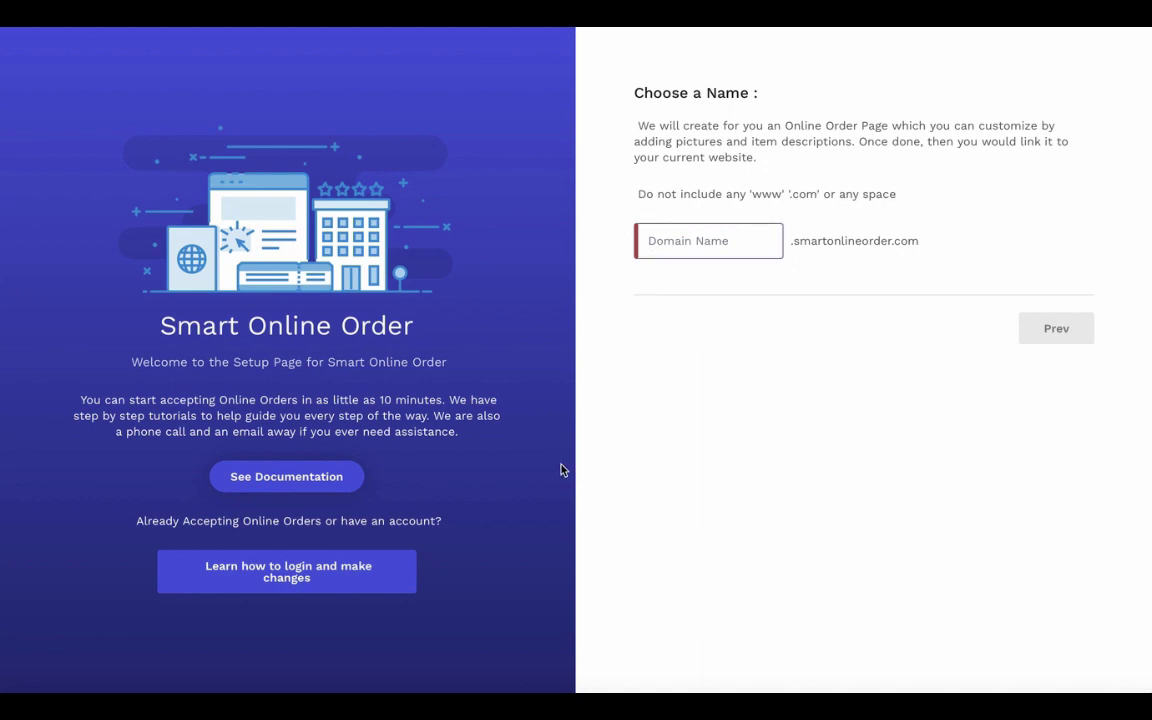
pyautogui.write('johnsco')
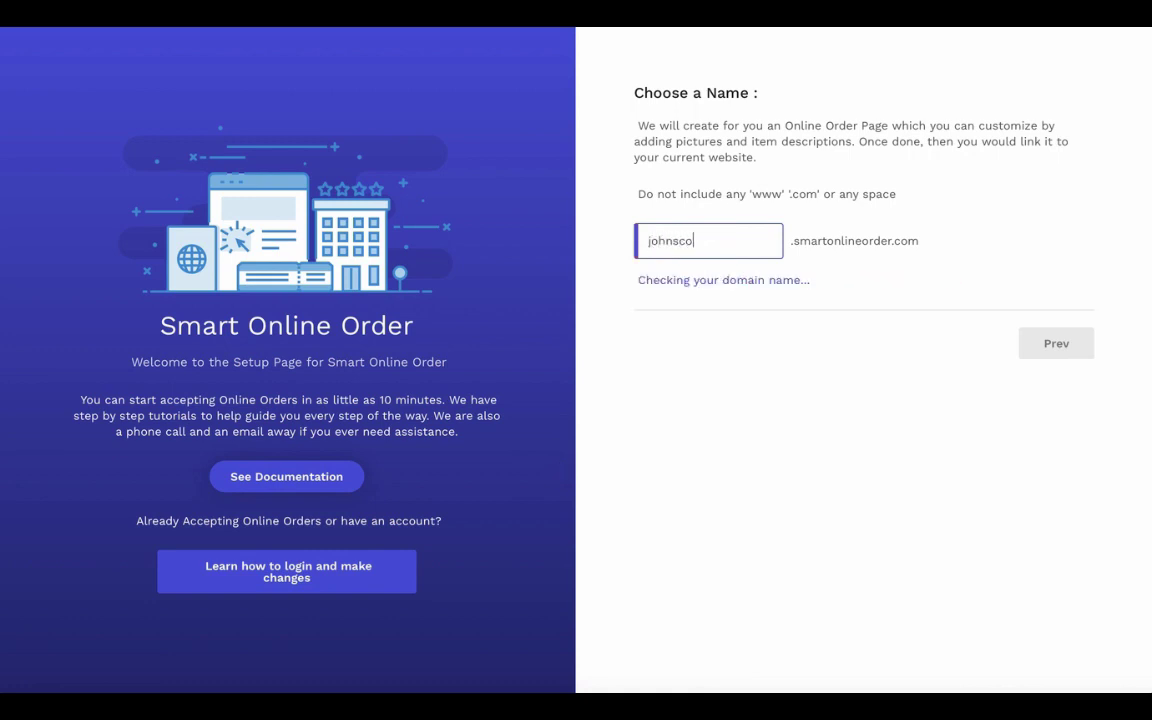
pyautogui.write('ffee')
# Step: Try johnscoffeeportland as the domain name and reduce it again to johnscoffee
pyautogui.write('p')
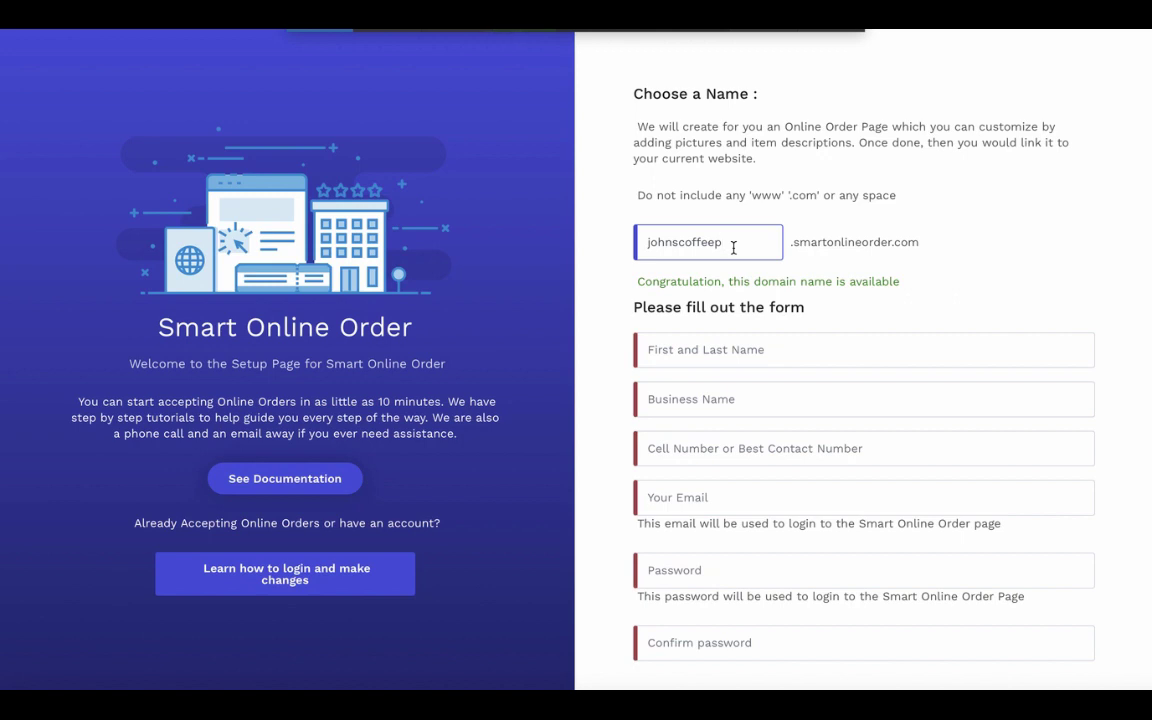
pyautogui.write('ortal')
pyautogui.press('BackSpace')
pyautogui.press('BackSpace')
pyautogui.write('land')
pyautogui.press('BackSpace')
pyautogui.press('BackSpace')
pyautogui.press('BackSpace')
pyautogui.press('BackSpace')
pyautogui.press('BackSpace')
pyautogui.press('BackSpace')
pyautogui.press('BackSpace')
pyautogui.press('BackSpace')
pyautogui.press('BackSpace')
pyautogui.write('e')
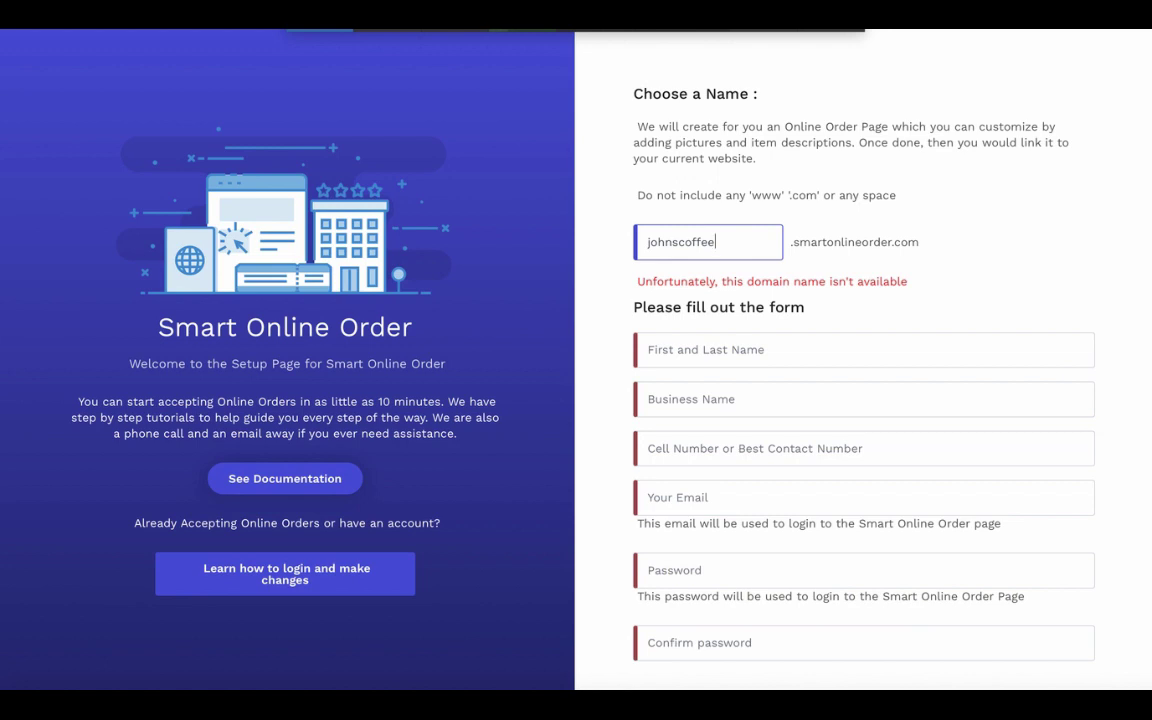
# Step: Try johnscoffeemainstreet as the domain name and remove the mainstreet suffix
pyautogui.write('mail')
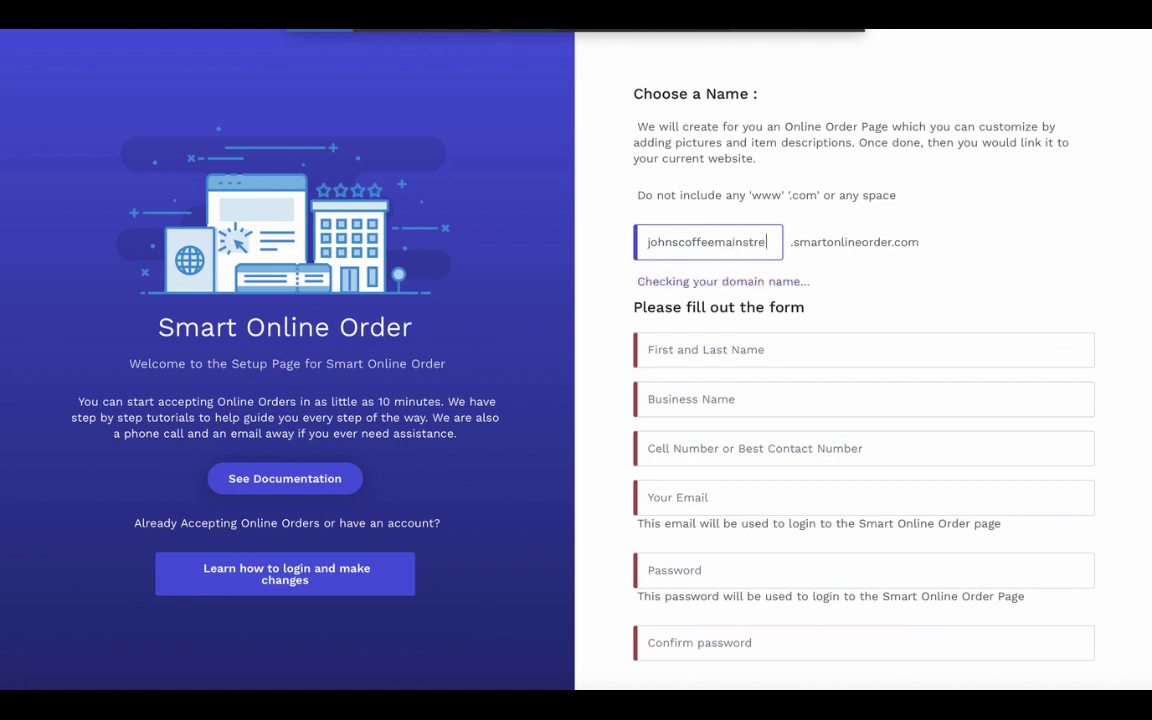
pyautogui.write('et')
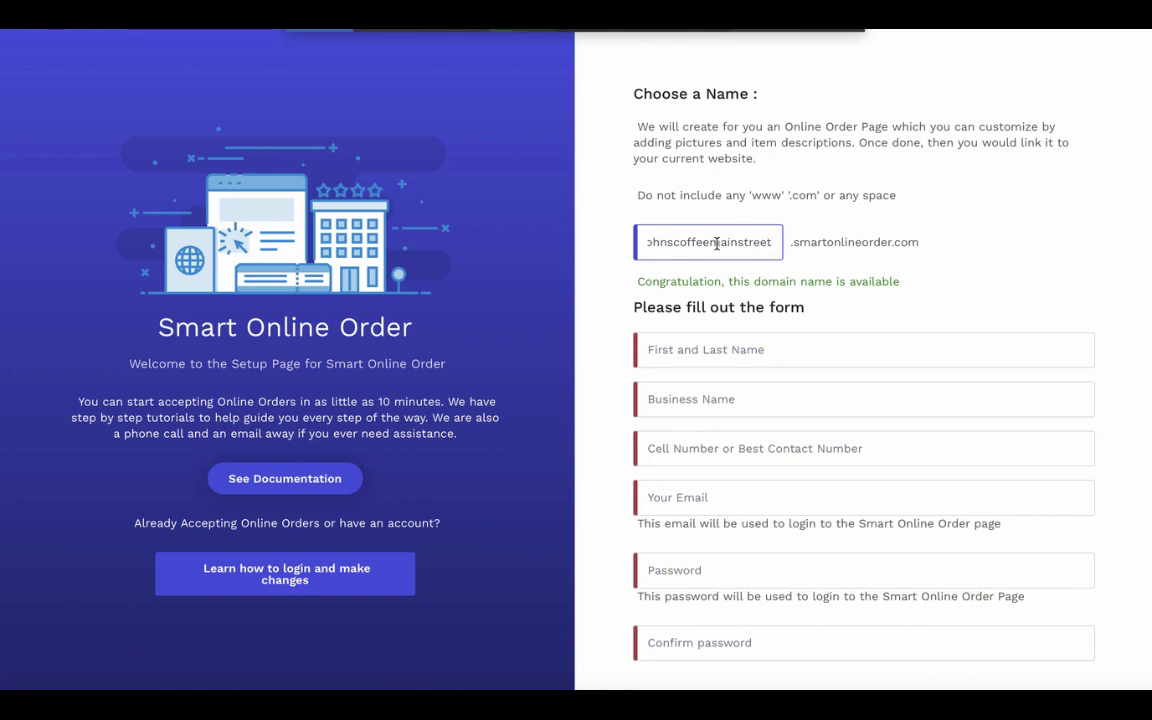
pyautogui.moveTo(710, 243); pyautogui.dragTo(772, 240)
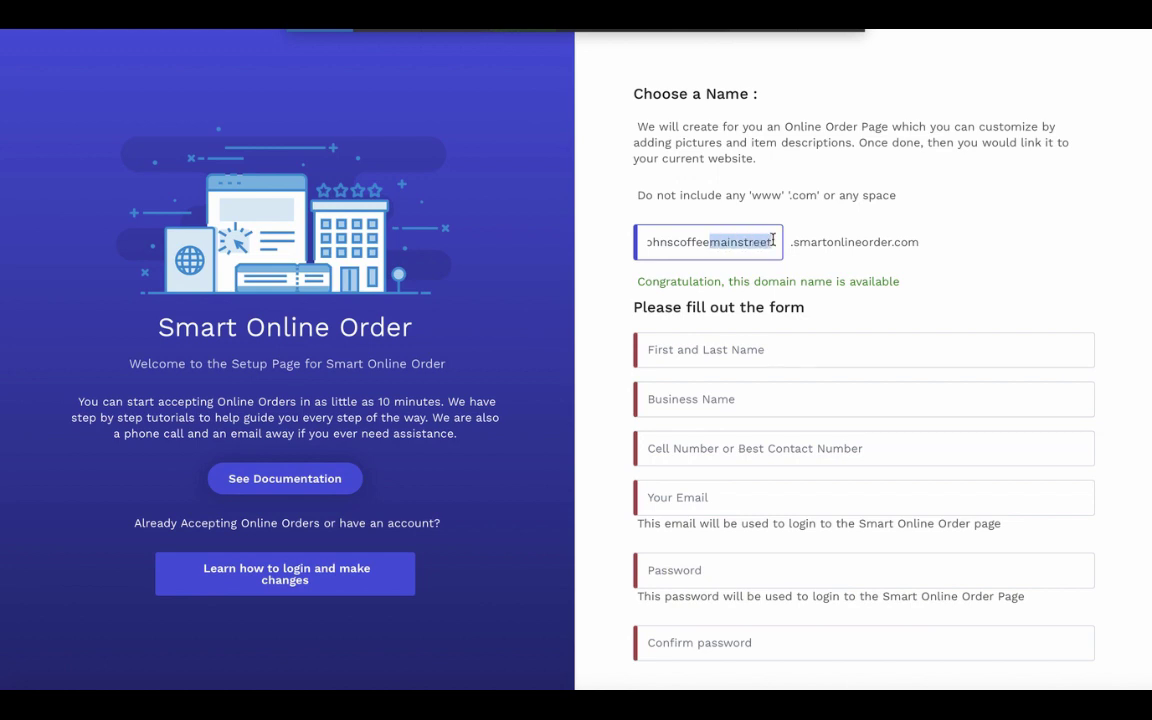
pyautogui.press('BackSpace')
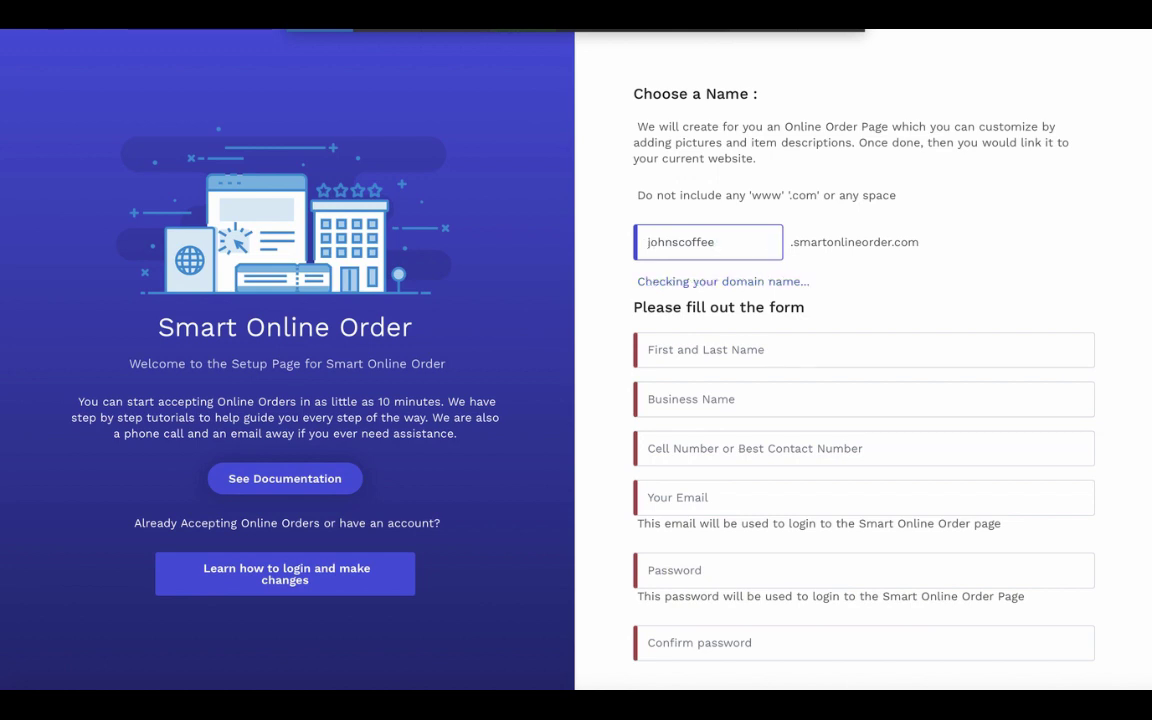
# Step: Try johnscoffeedowntown as the domain name
pyautogui.write('downtao')
pyautogui.press('BackSpace')
pyautogui.press('BackSpace')
pyautogui.press('BackSpace')
pyautogui.write('own')
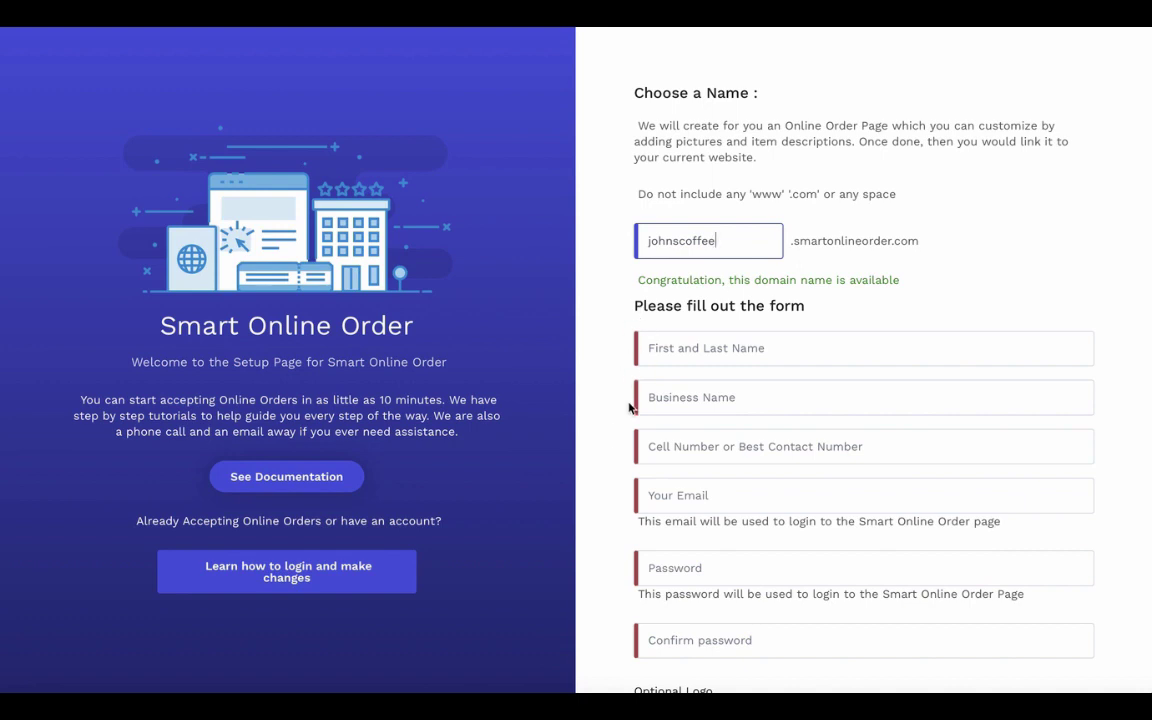
# Step: Review the sign-up form's contact and login fields and its optional logo and header image uploads
pyautogui.scroll(-2, 628, 425)
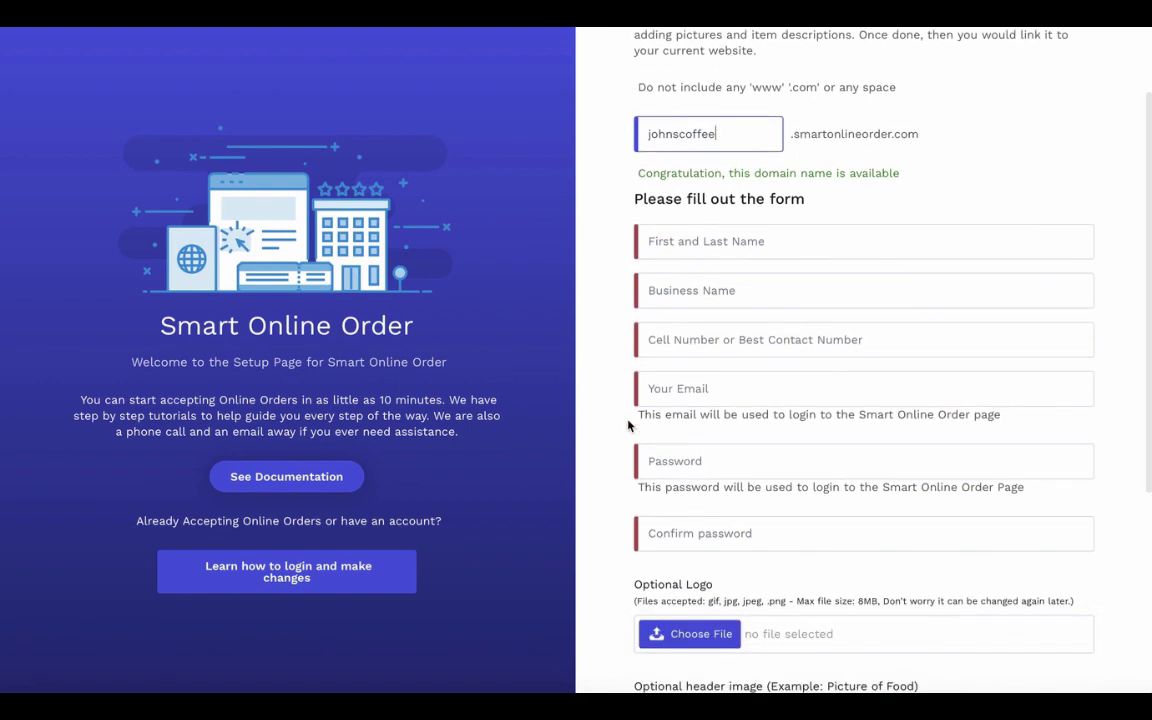
pyautogui.scroll(-1, 628, 425)
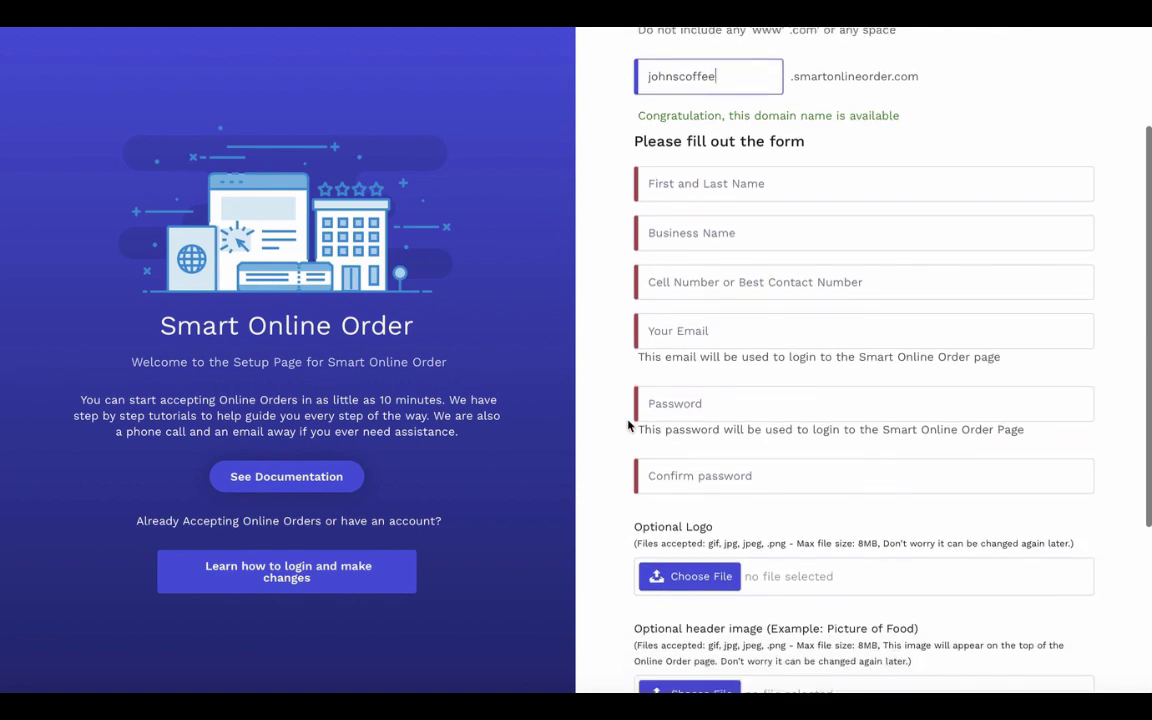
pyautogui.scroll(-1, 613, 406)
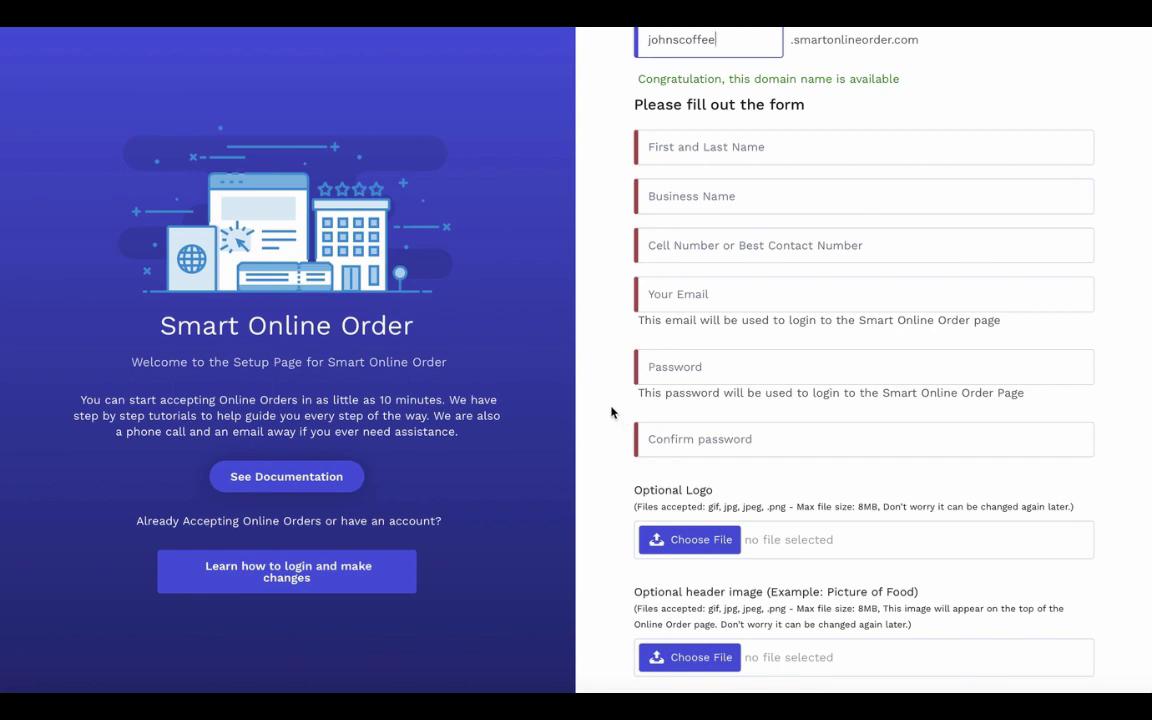
pyautogui.scroll(-4, 612, 412)
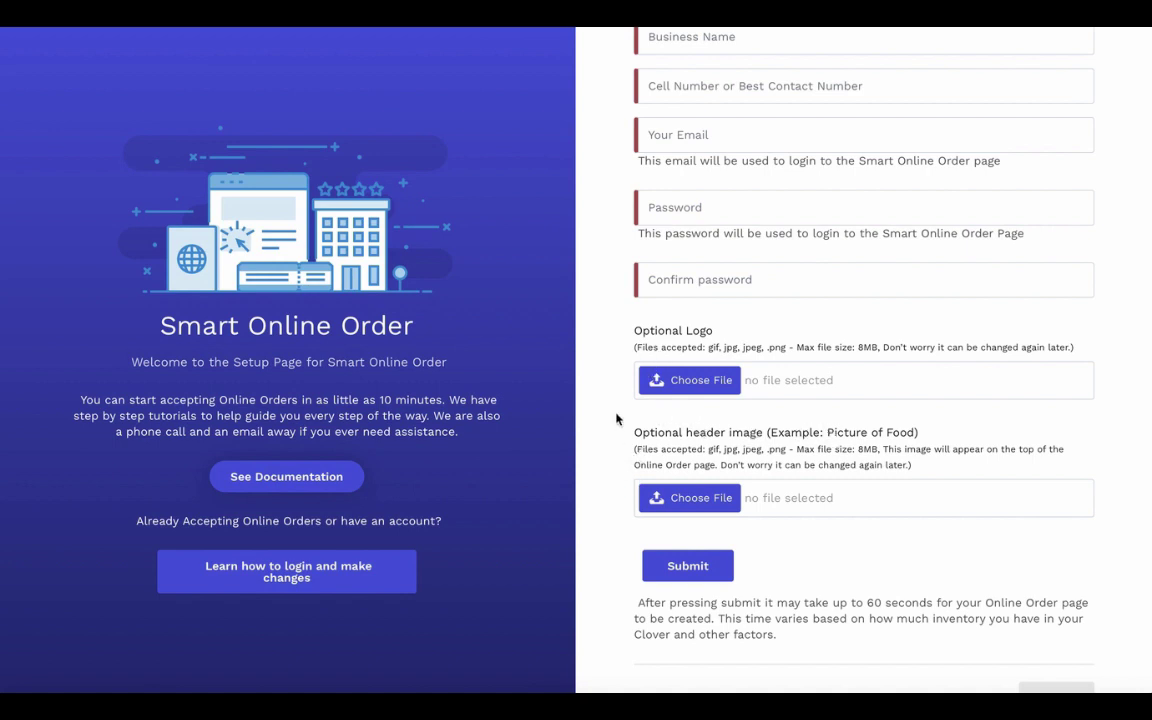
pyautogui.scroll(-1, 618, 529)
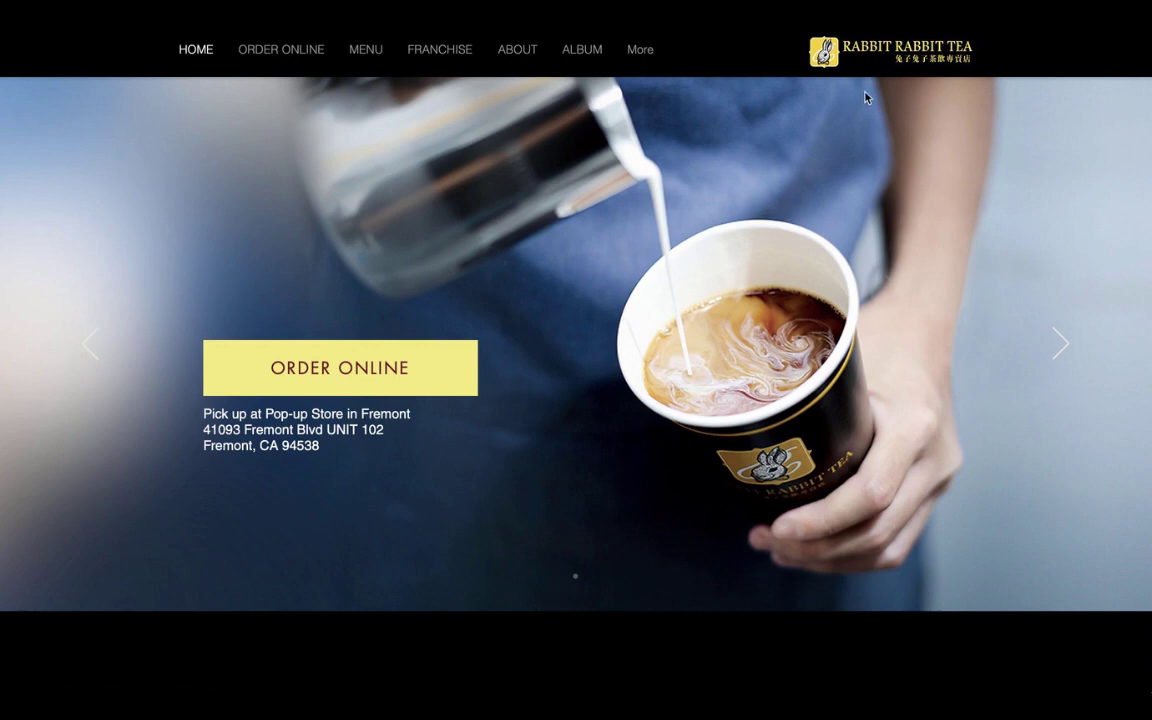
# Step: Check the image-saving options for the logo and the Seasonal Fruit Teas photo on the Rabbit Rabbit Tea website
pyautogui.rightClick(884, 47)
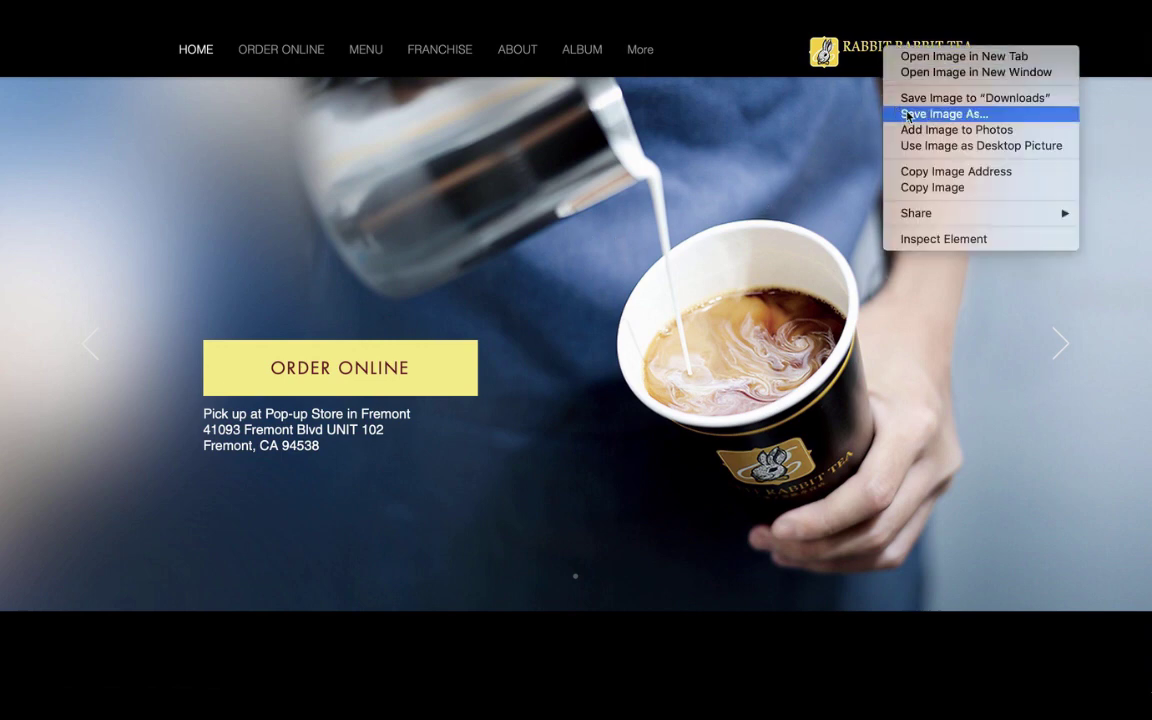
pyautogui.click(784, 141)
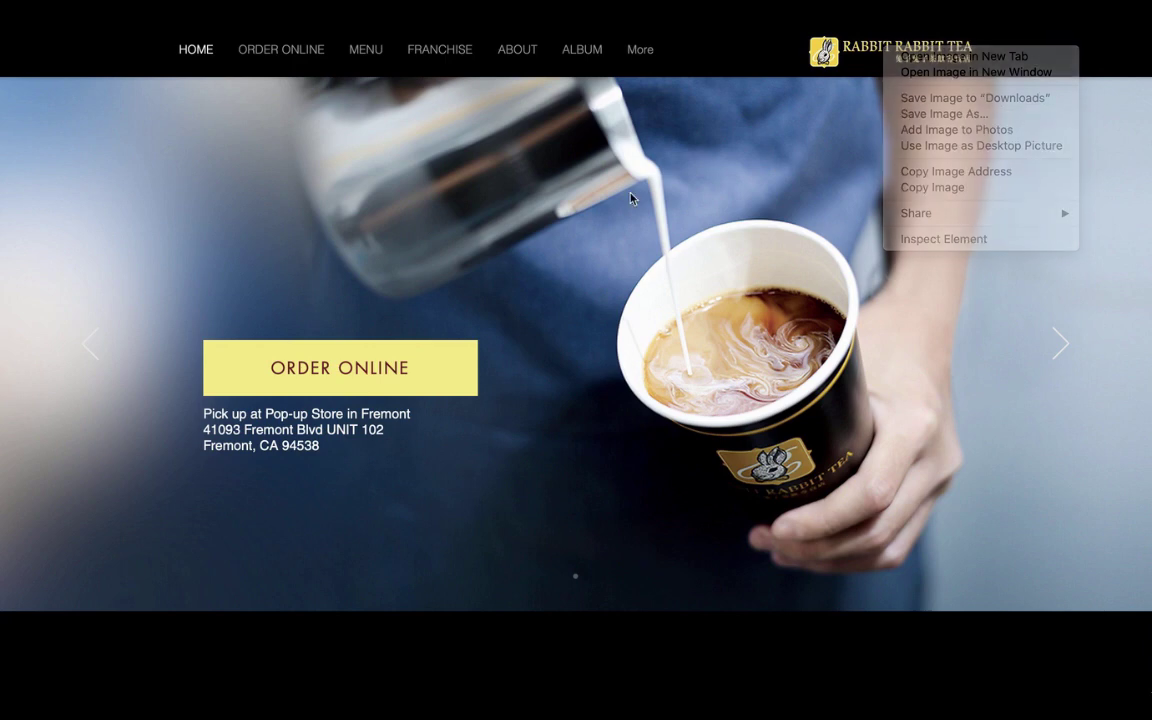
pyautogui.scroll(-3, 630, 272)
pyautogui.scroll(-5, 630, 282)
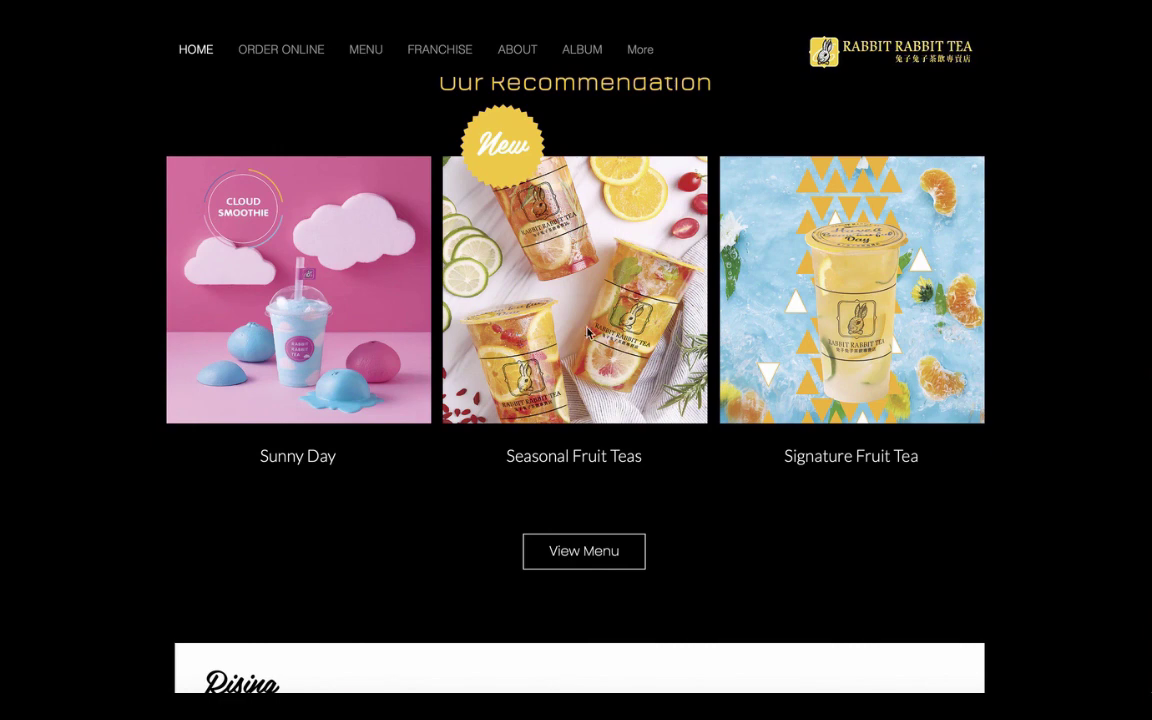
pyautogui.scroll(-1, 540, 320)
pyautogui.rightClick(621, 323)
pyautogui.click(518, 345)
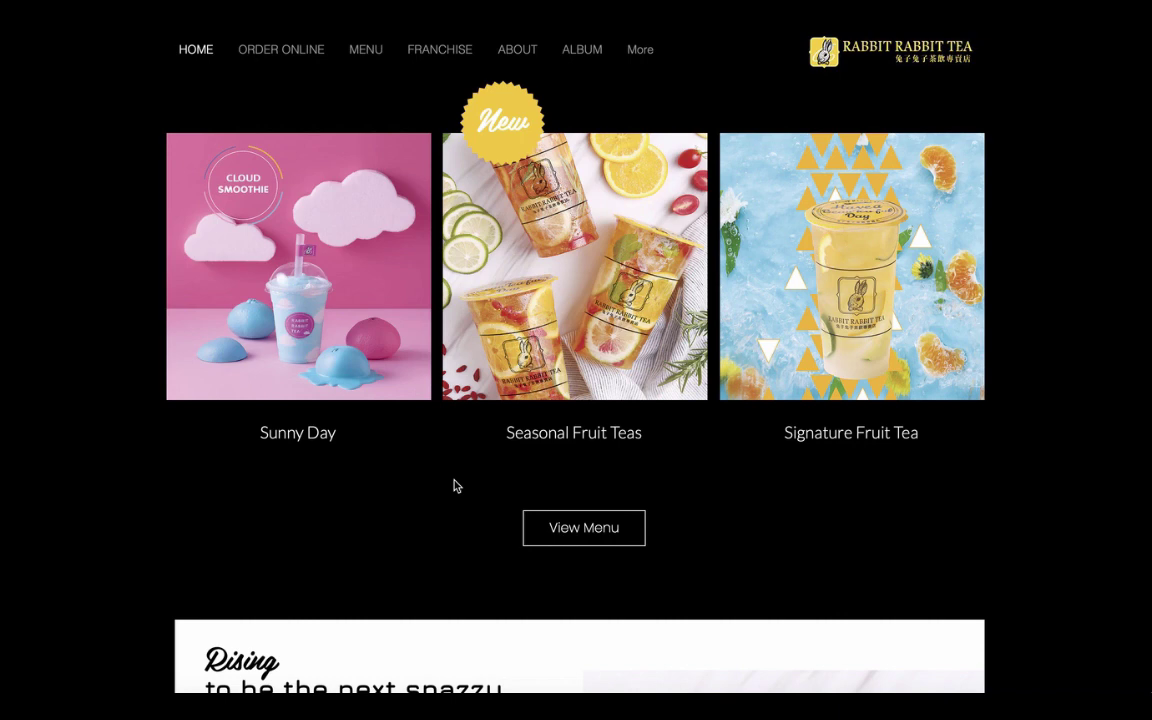
pyautogui.scroll(5, 456, 486)
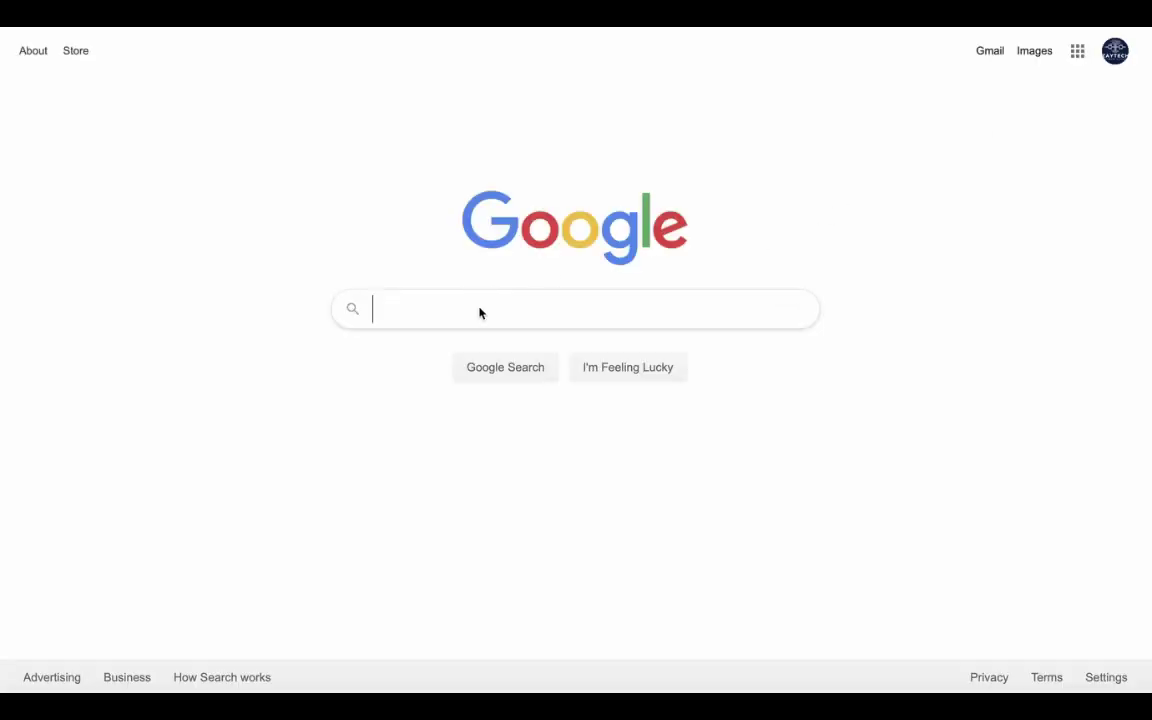
# Step: Search Google for "unsplash" and open the Unsplash website
pyautogui.write('unsplash')
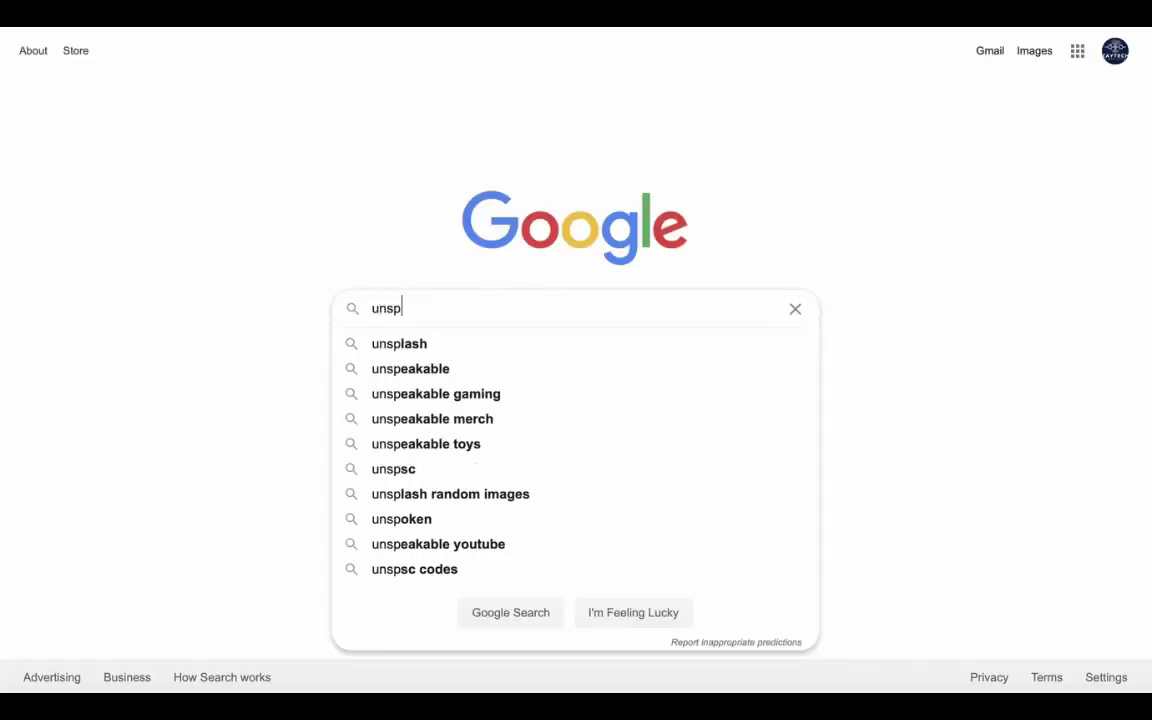
pyautogui.press('Return')
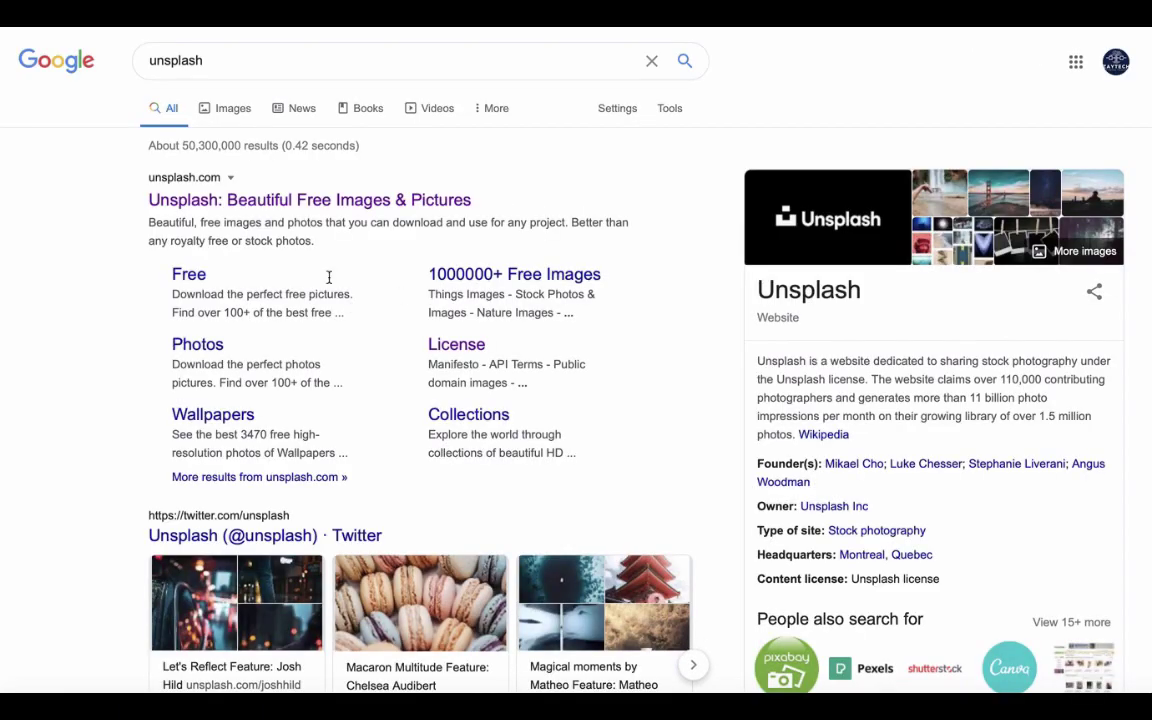
pyautogui.click(296, 203)
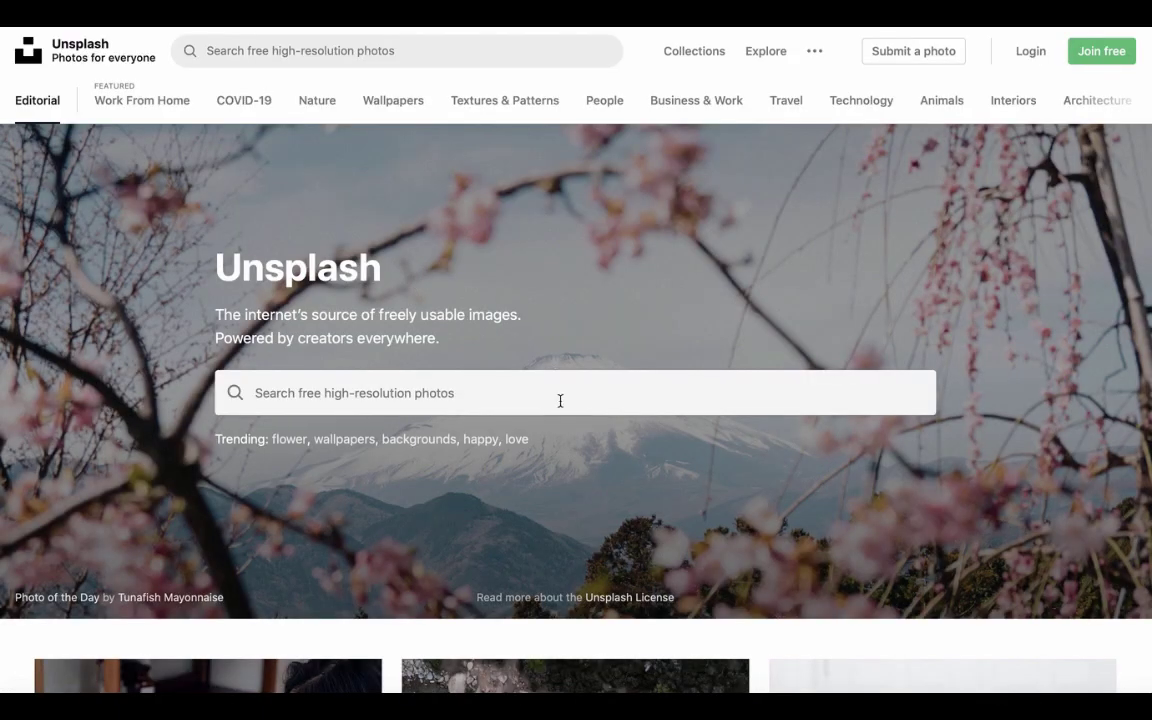
# Step: Open the Unsplash License page to read the terms for using its photos
pyautogui.scroll(-2, 562, 420)
pyautogui.scroll(-2, 563, 429)
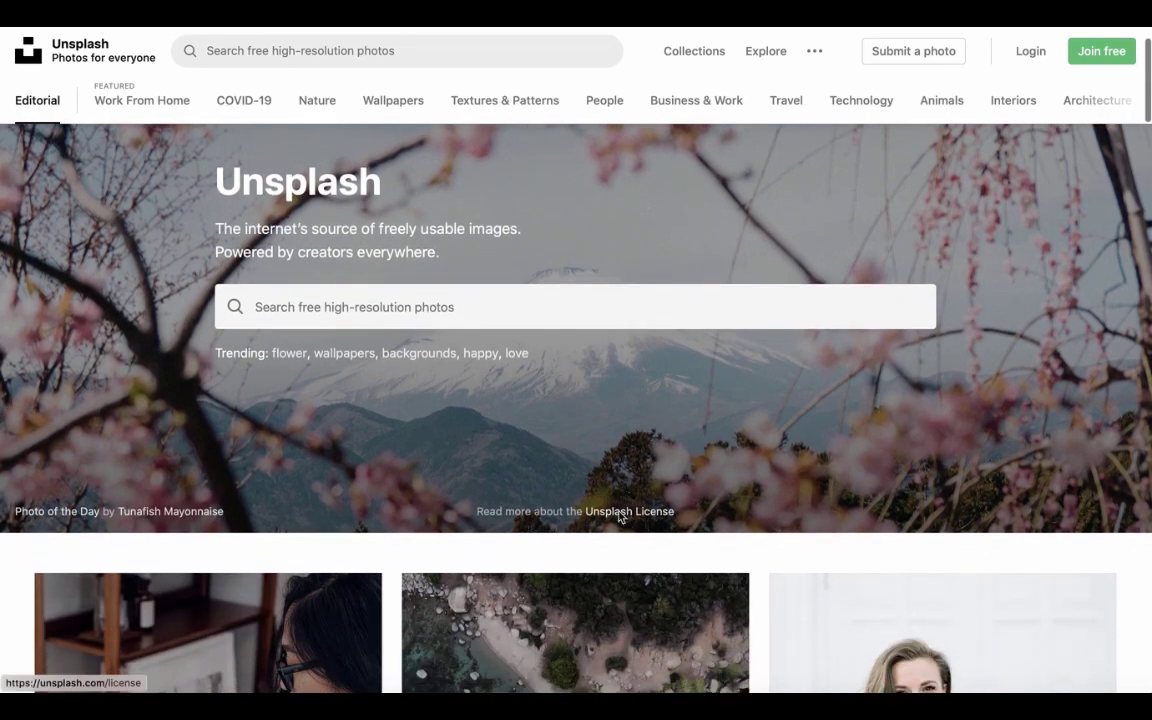
pyautogui.click(631, 512)
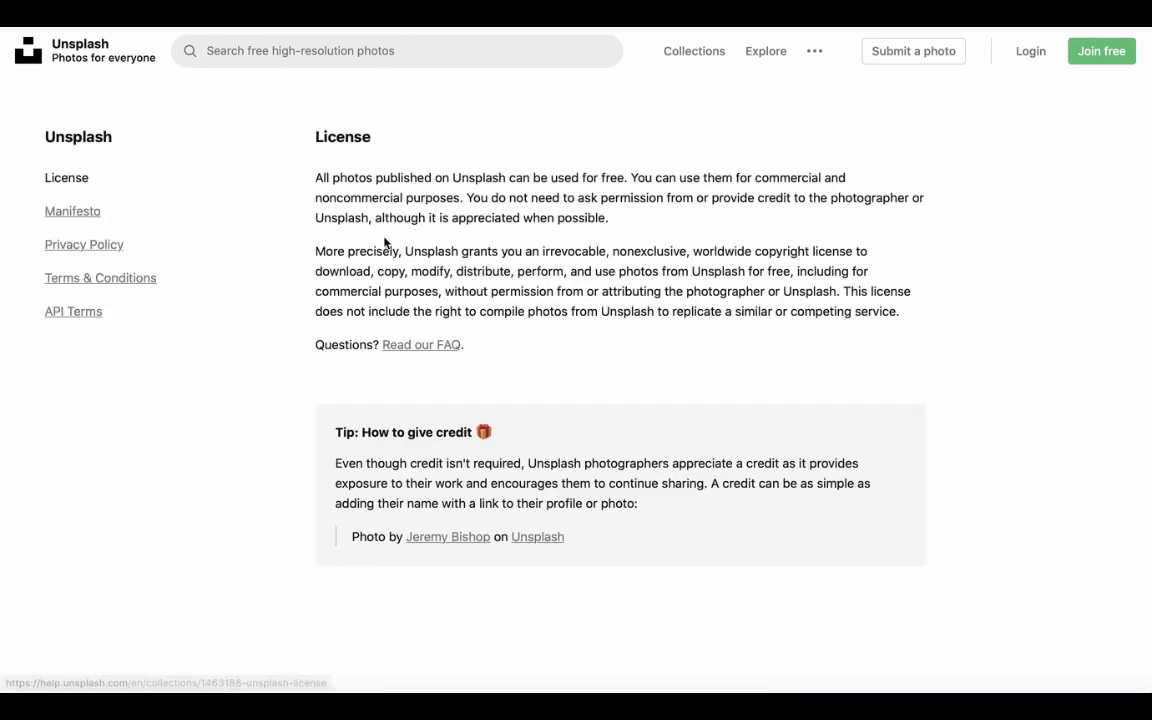
# Step: Highlight the license passages about using Unsplash photos for free and for noncommercial purposes
pyautogui.moveTo(324, 178); pyautogui.dragTo(625, 180)
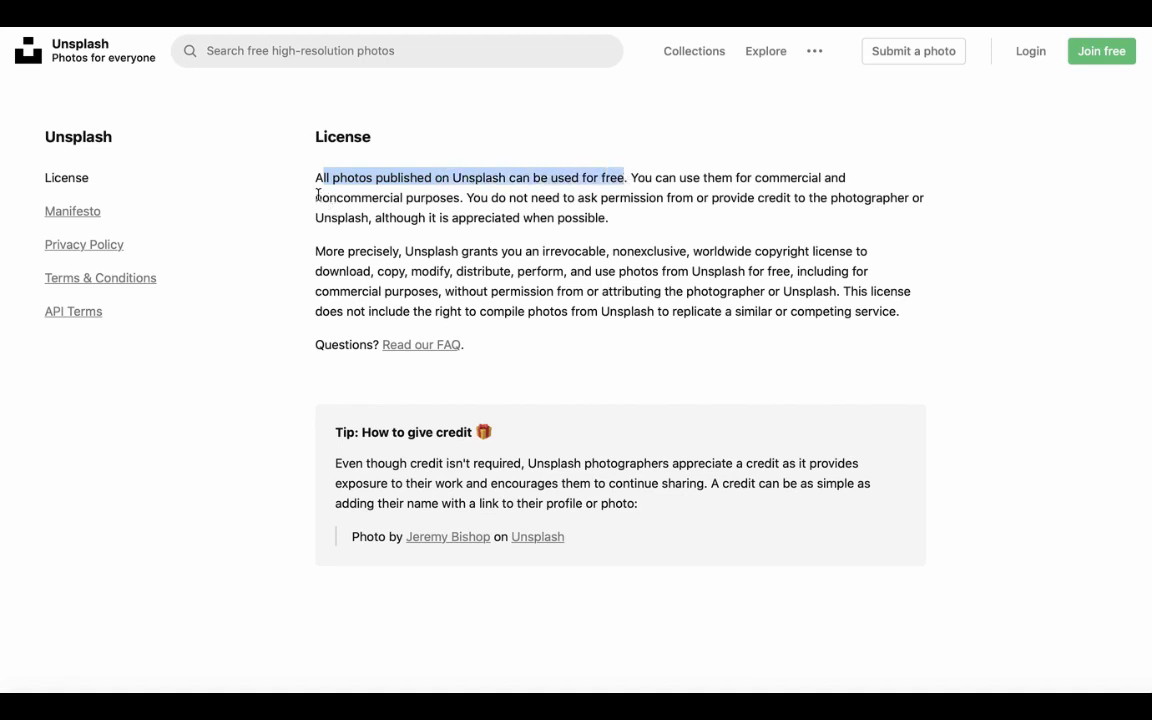
pyautogui.moveTo(318, 195); pyautogui.dragTo(491, 195)
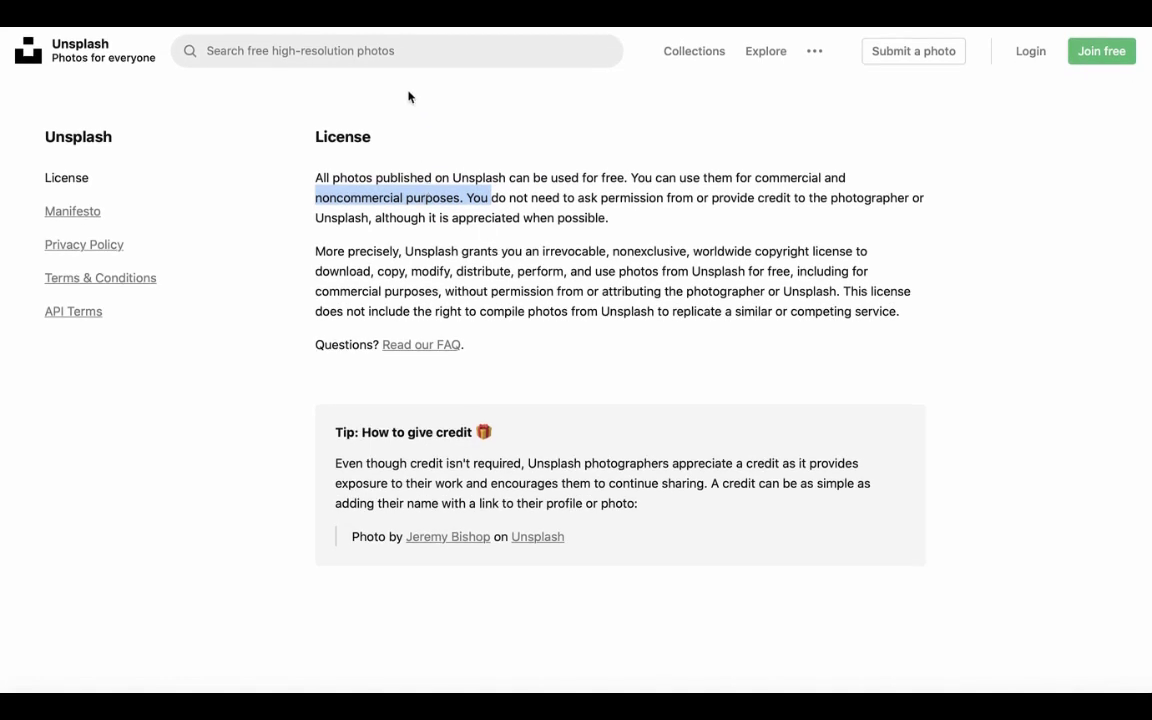
# Step: Search Unsplash for "coffee" and download the close-up photo of dark coffee beans
pyautogui.click(407, 58)
pyautogui.write('coffee')
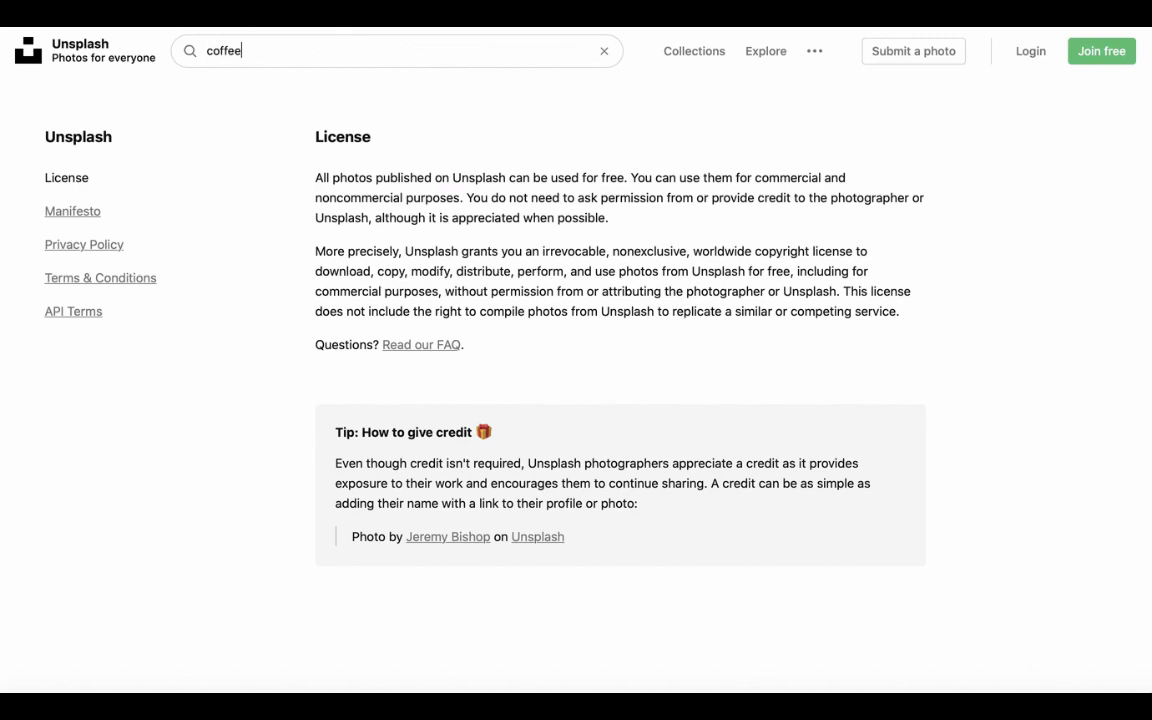
pyautogui.press('Return')
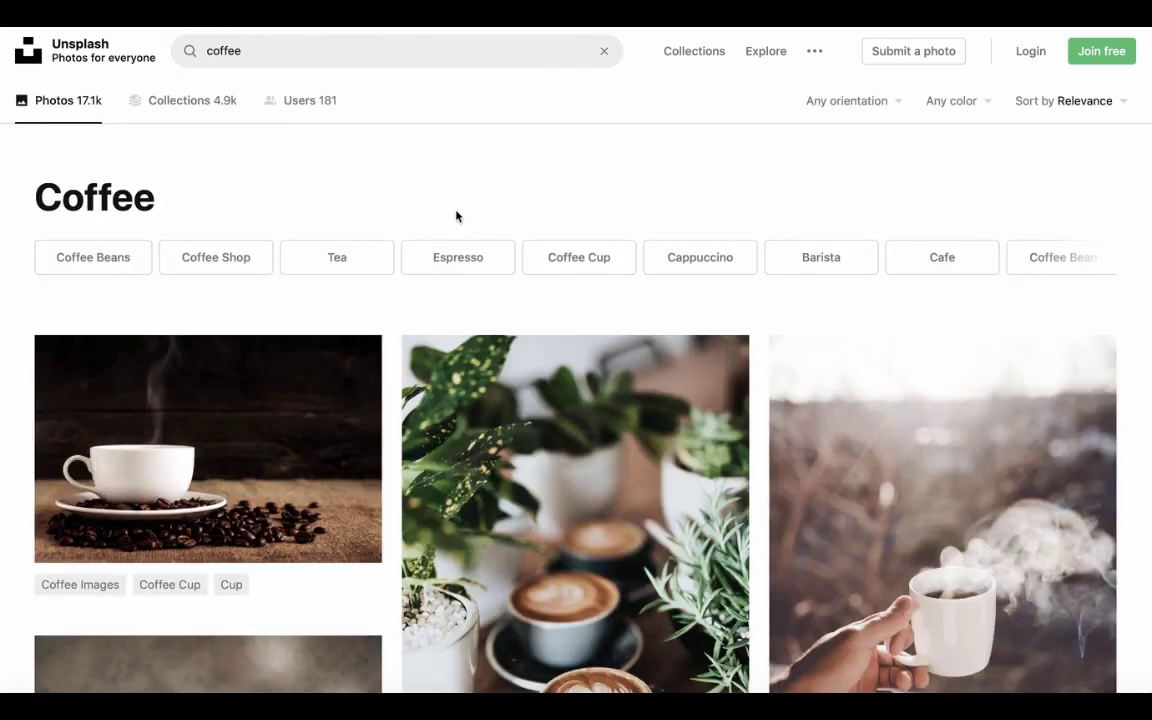
pyautogui.scroll(-5, 458, 216)
pyautogui.scroll(-1, 797, 401)
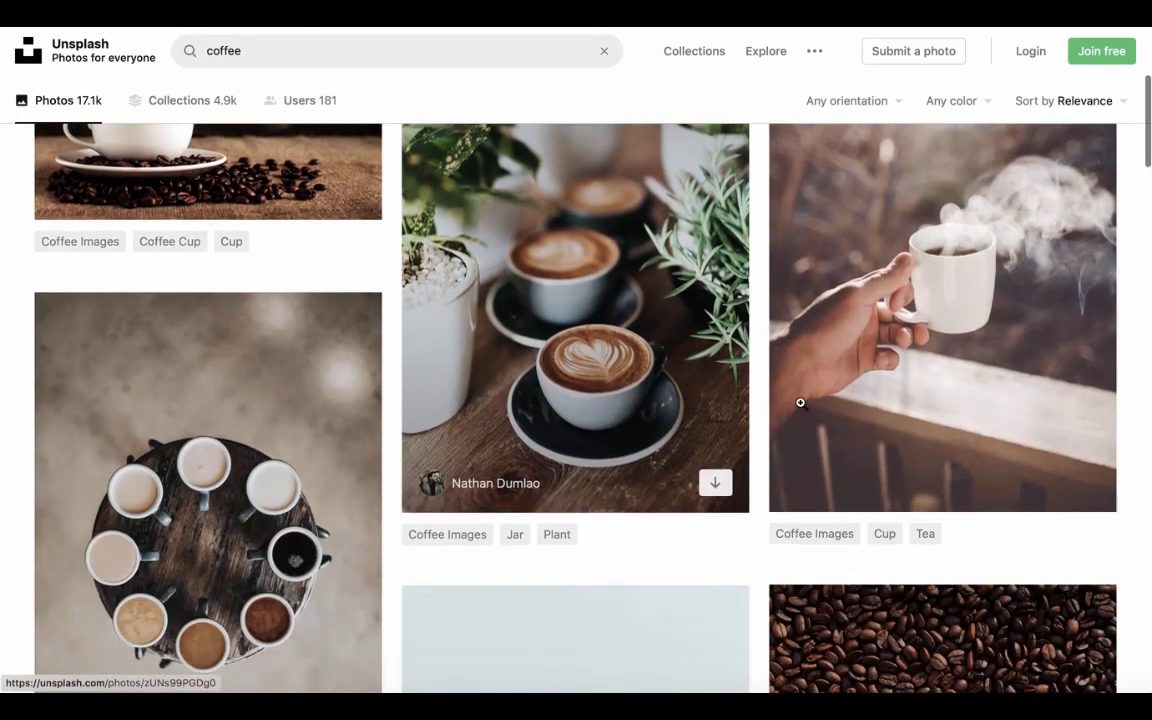
pyautogui.scroll(3, 805, 401)
pyautogui.scroll(-1, 918, 470)
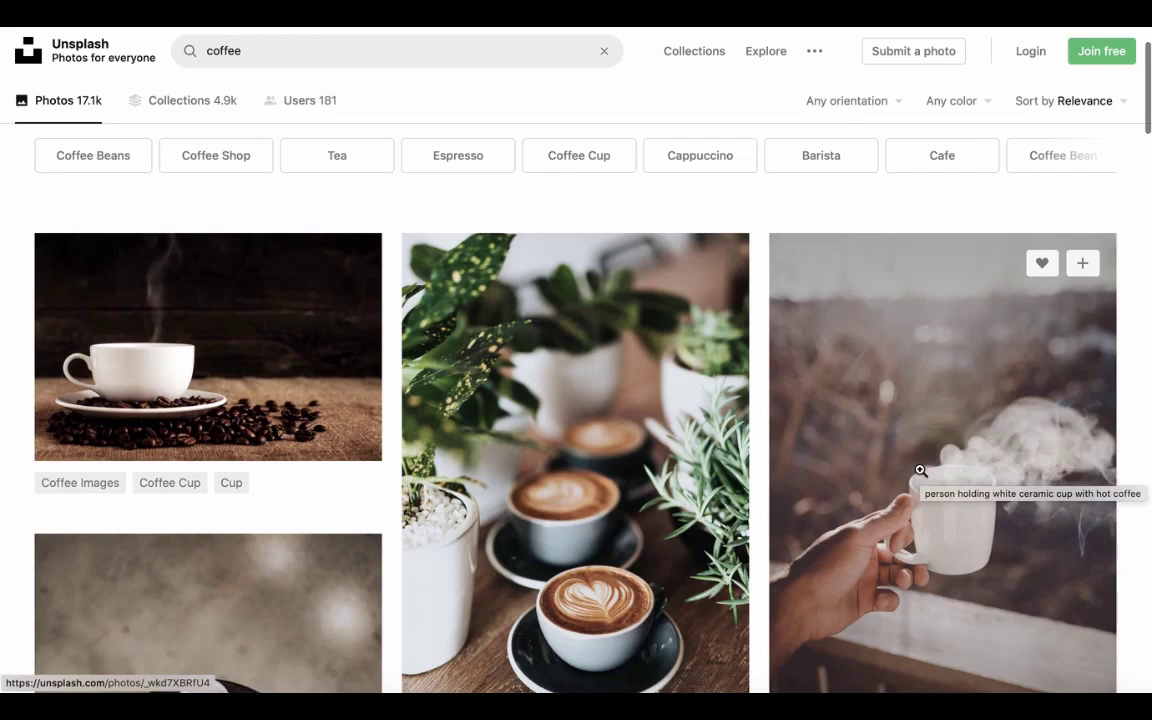
pyautogui.scroll(-5, 918, 470)
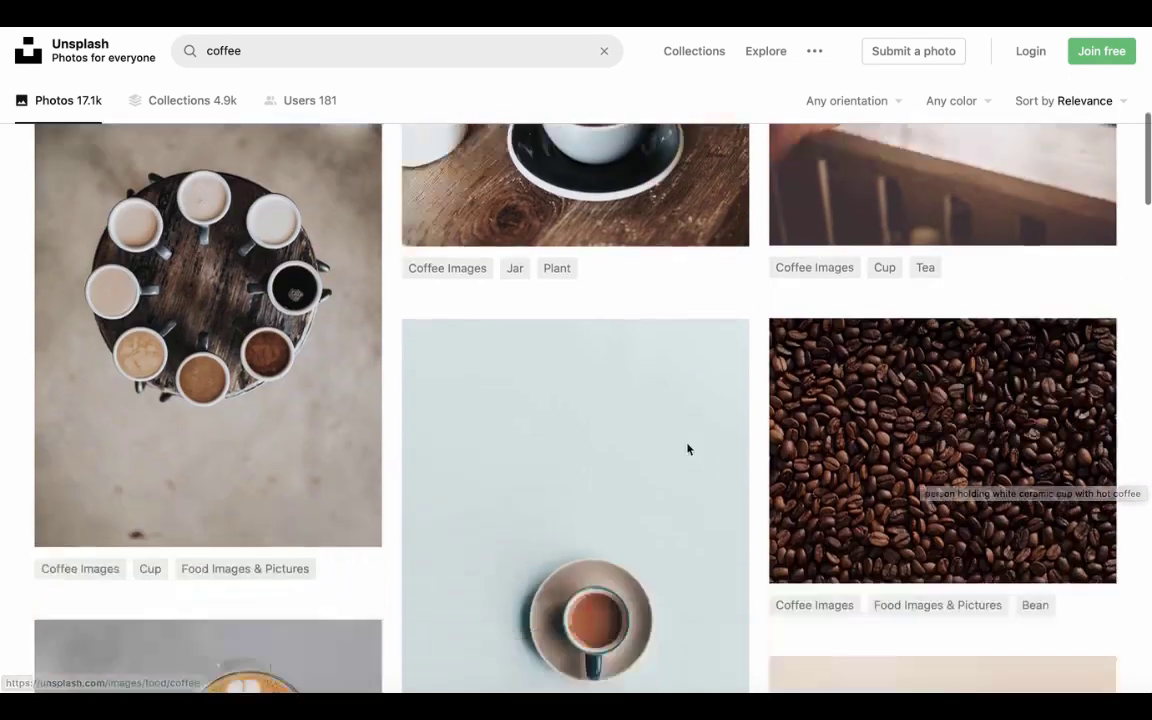
pyautogui.scroll(-2, 688, 449)
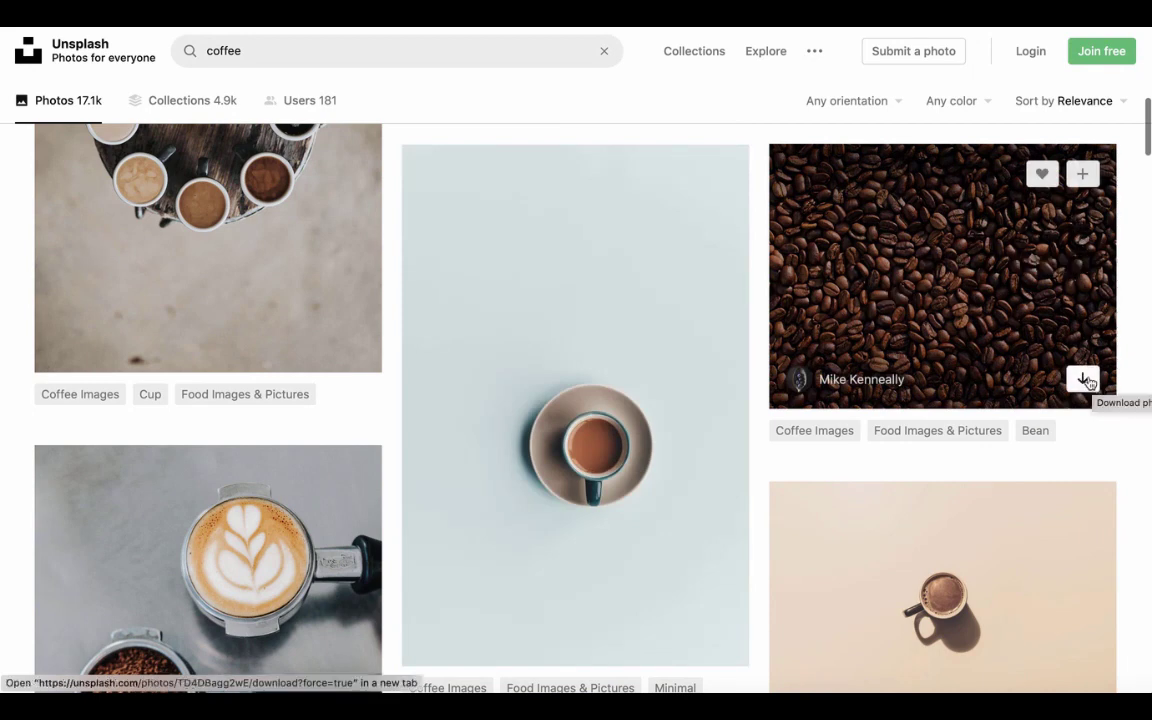
pyautogui.click(1084, 380)
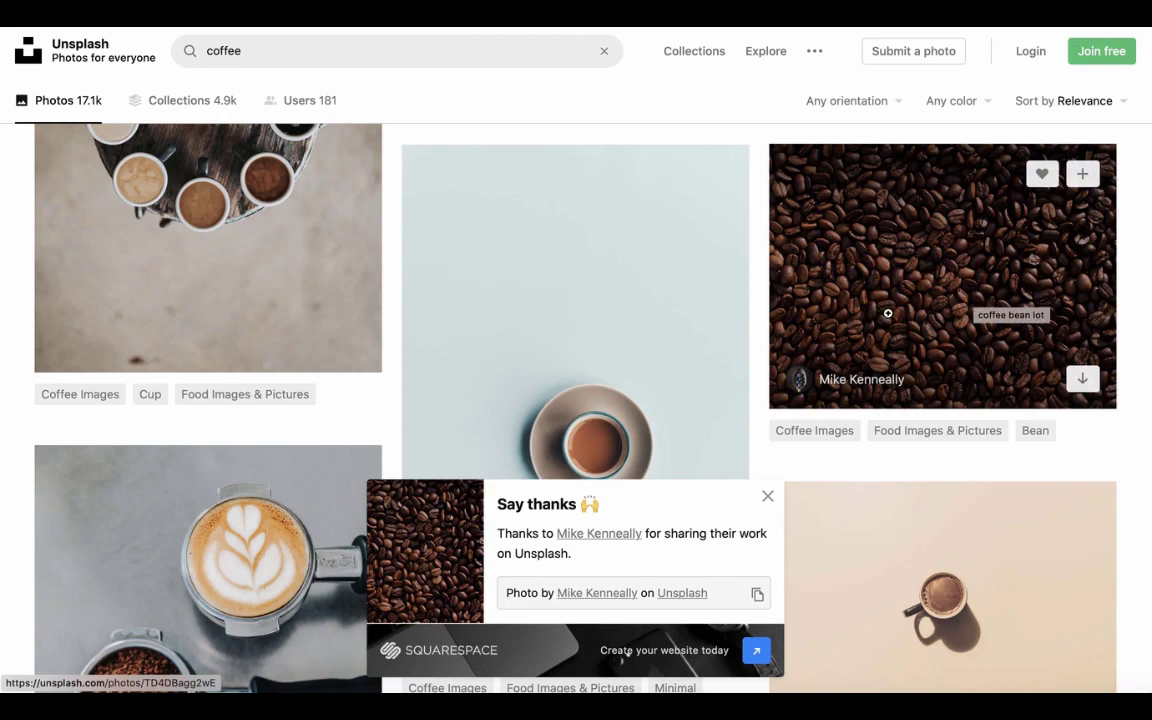
# Step: Find the photo of a white coffee cup on a saucer with a spoon and download it in Medium (1920x1280) size
pyautogui.scroll(-3, 329, 340)
pyautogui.scroll(-4, 329, 343)
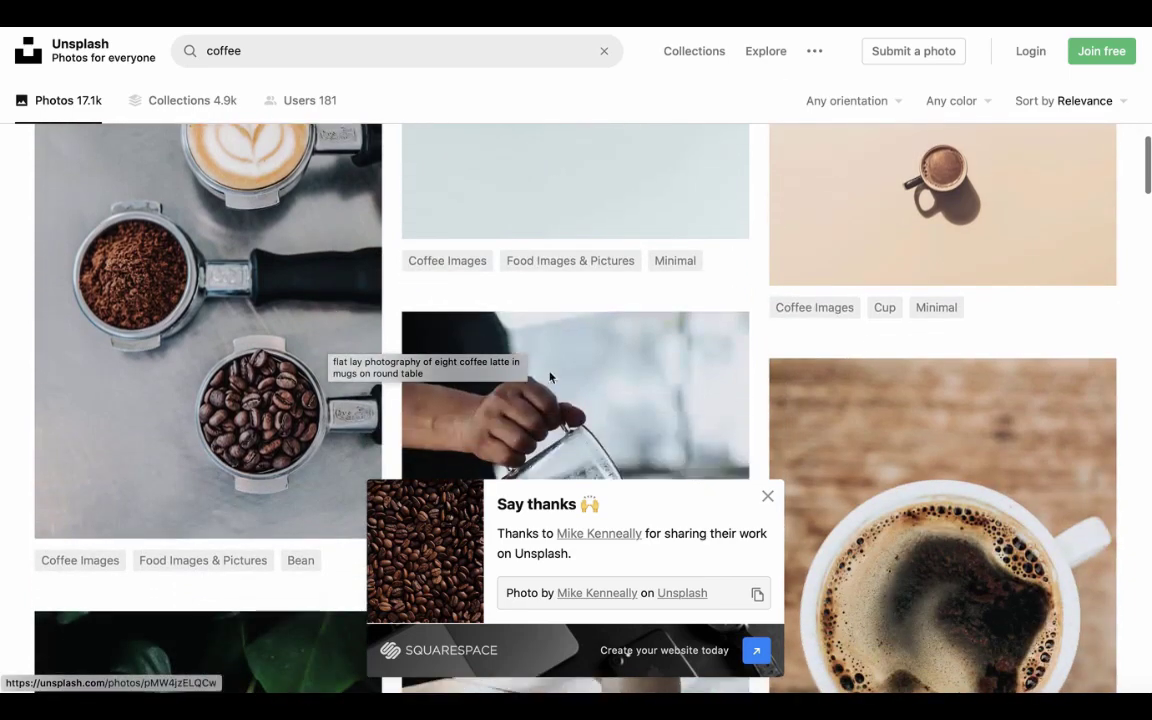
pyautogui.scroll(-5, 587, 367)
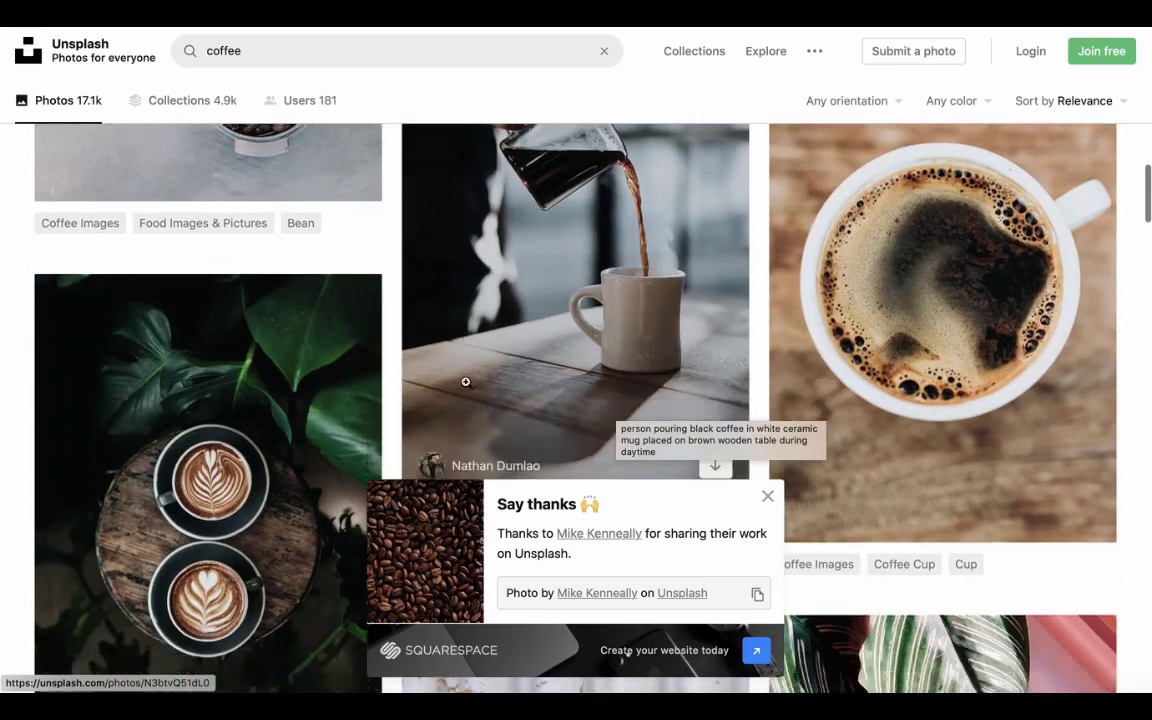
pyautogui.scroll(-4, 542, 382)
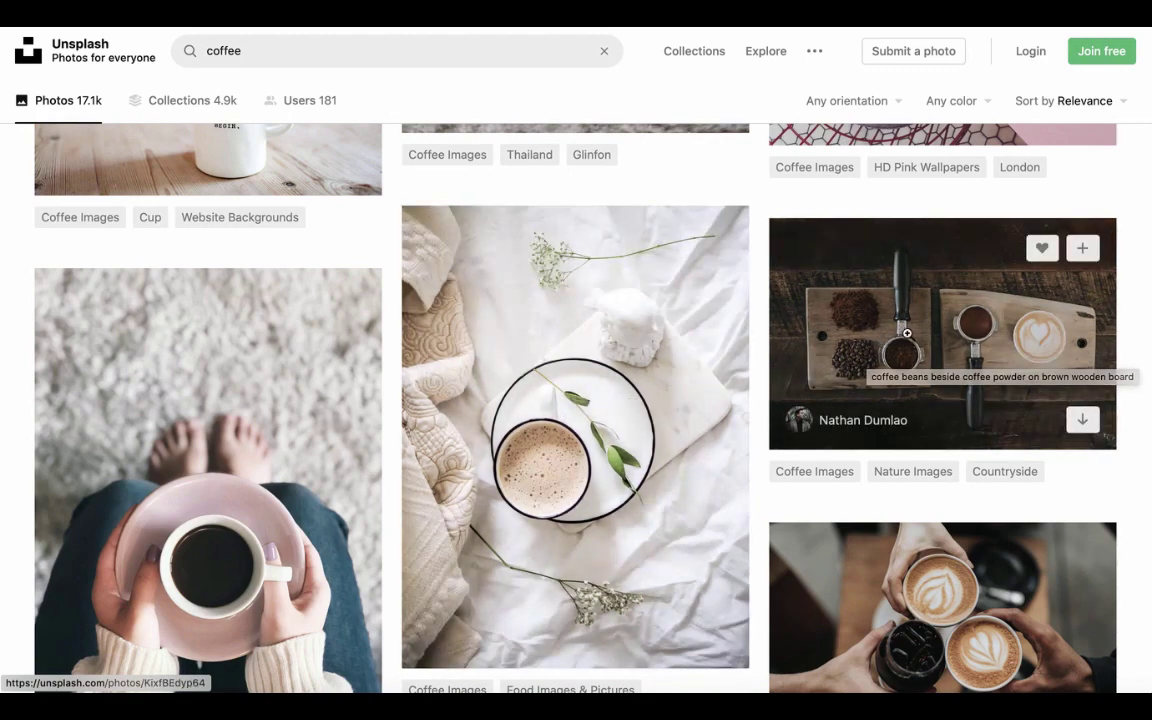
pyautogui.scroll(-4, 596, 467)
pyautogui.scroll(-3, 596, 467)
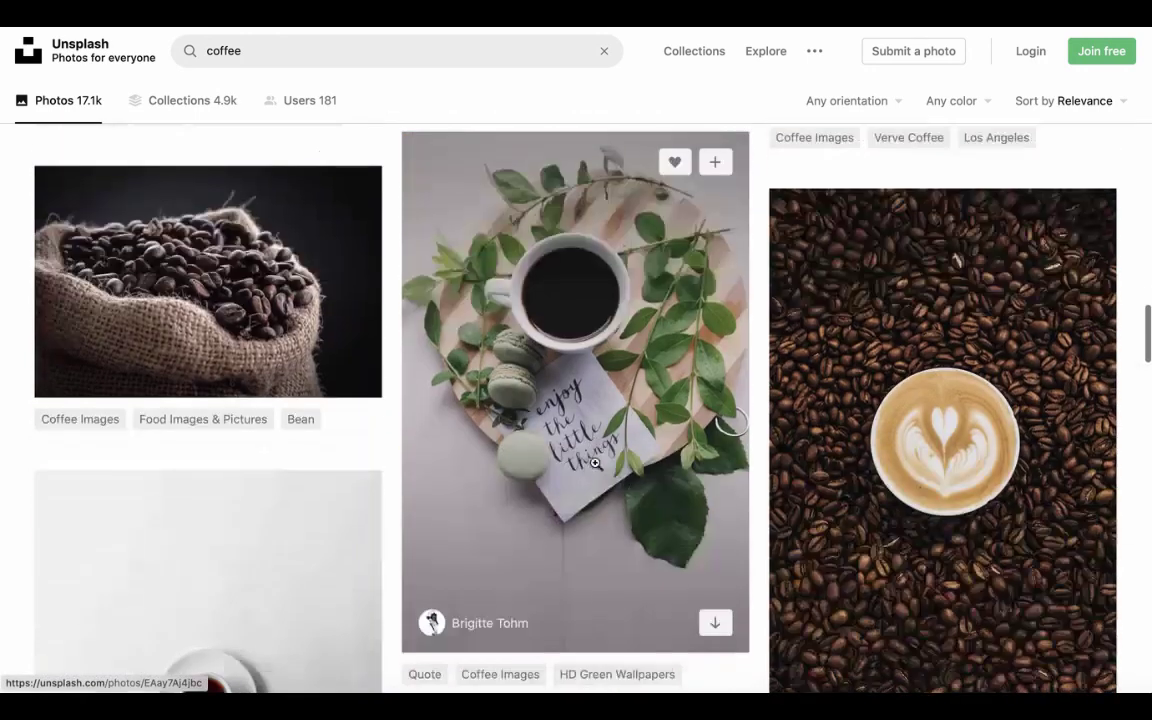
pyautogui.scroll(-5, 565, 465)
pyautogui.scroll(-1, 565, 464)
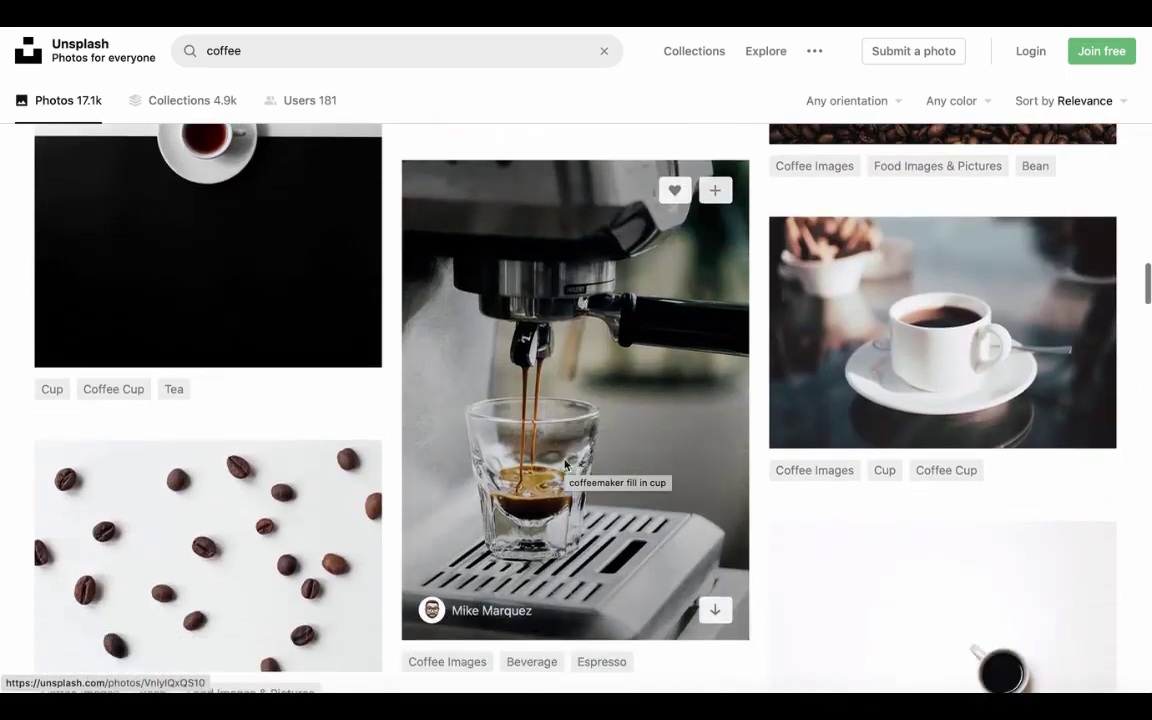
pyautogui.click(903, 368)
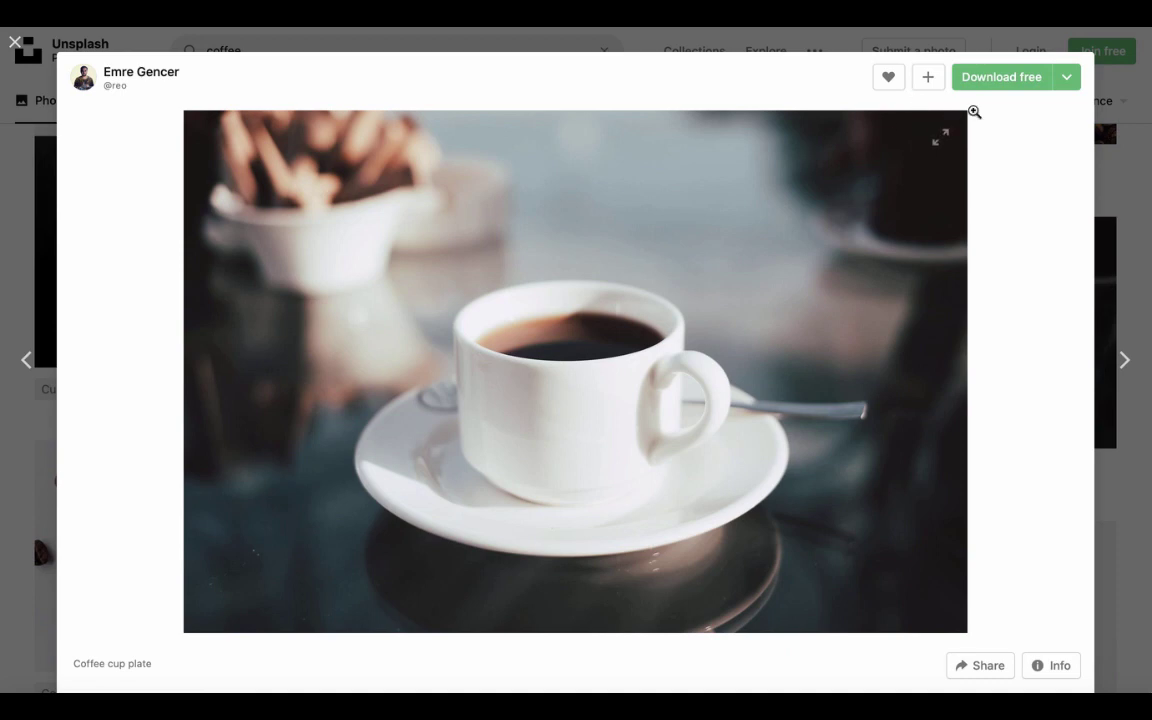
pyautogui.click(1066, 86)
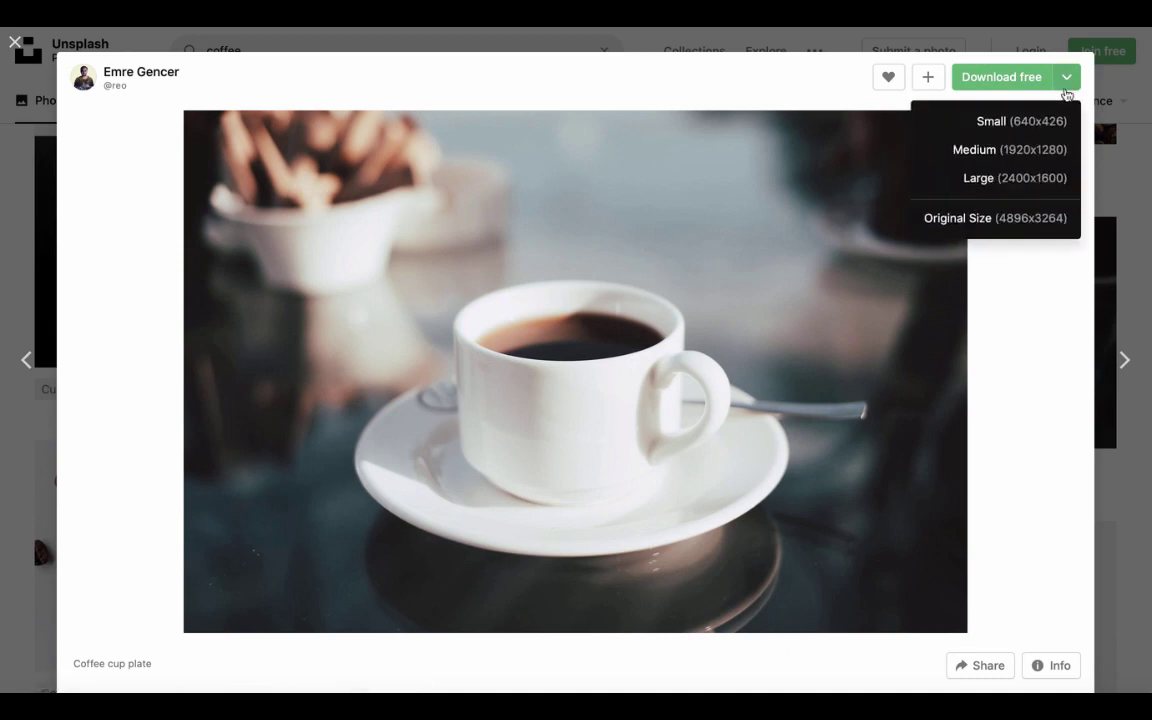
pyautogui.click(981, 157)
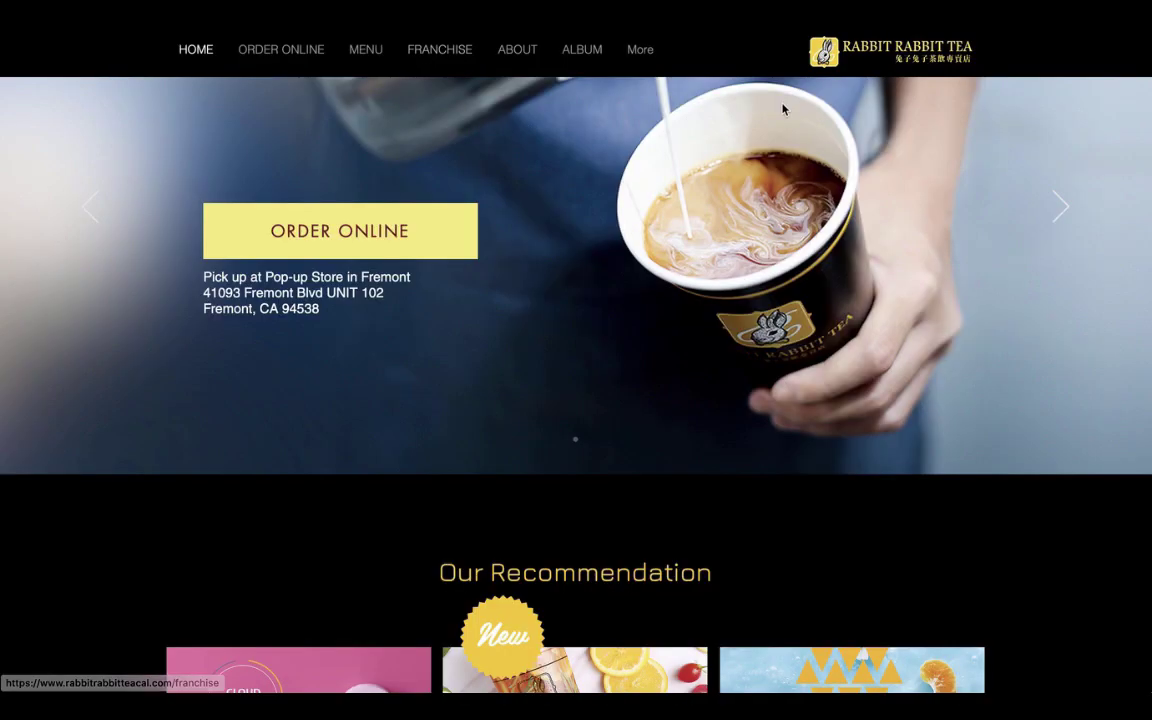
# Step: Save the logo image from the Rabbit Rabbit Tea website to Downloads as "rabbitlogo"
pyautogui.rightClick(860, 52)
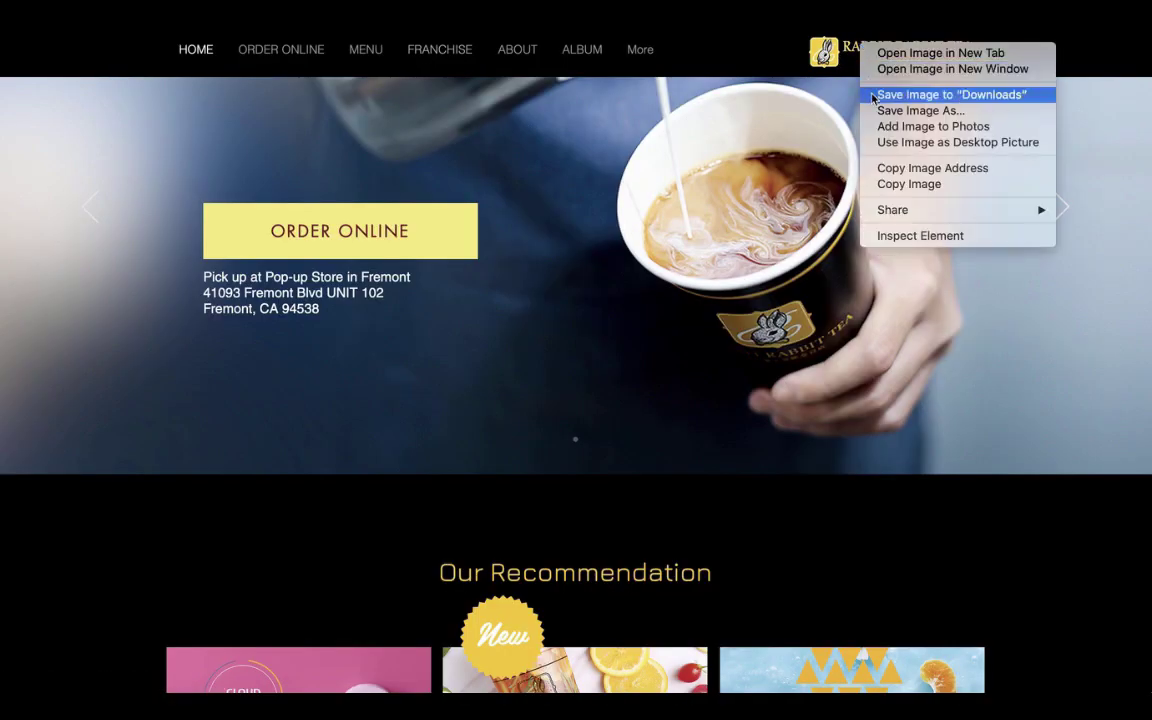
pyautogui.click(905, 111)
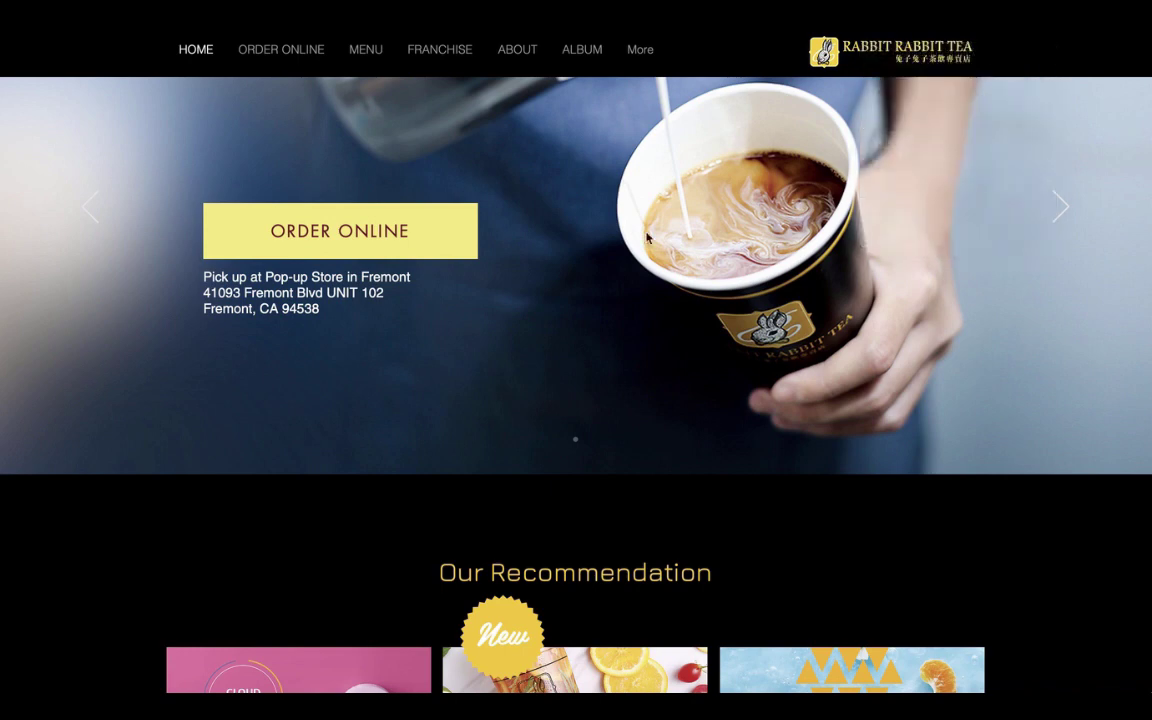
pyautogui.write('ra')
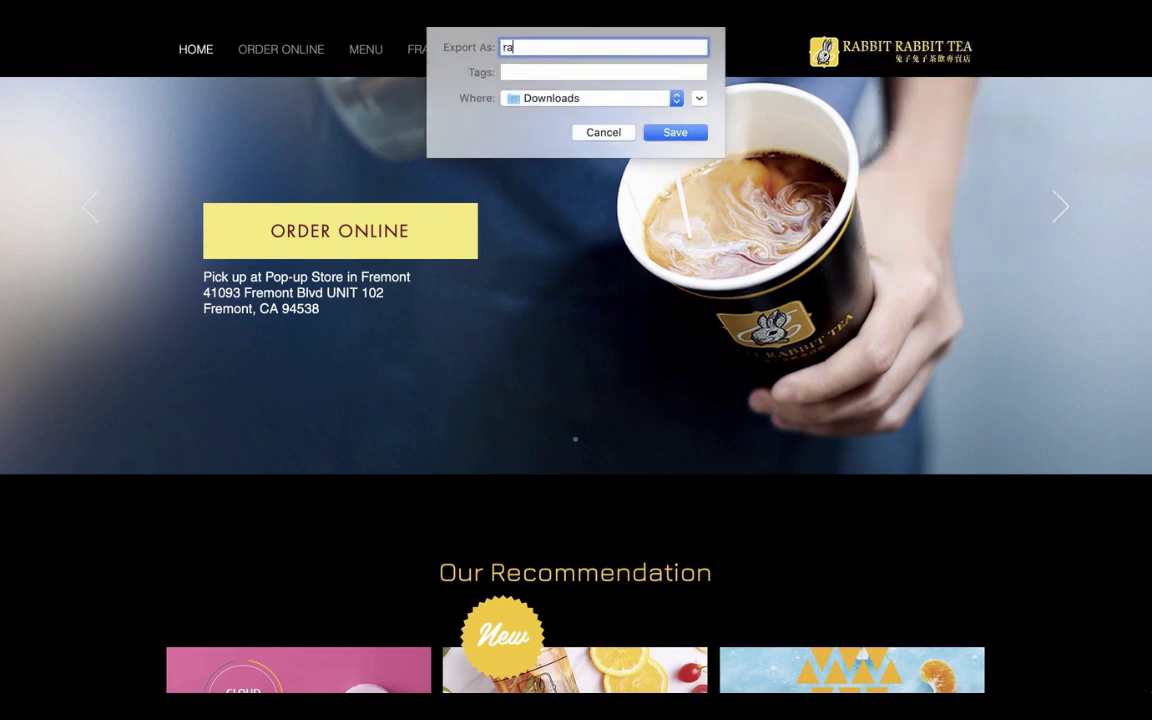
pyautogui.write('bbitlogo')
pyautogui.click(675, 134)
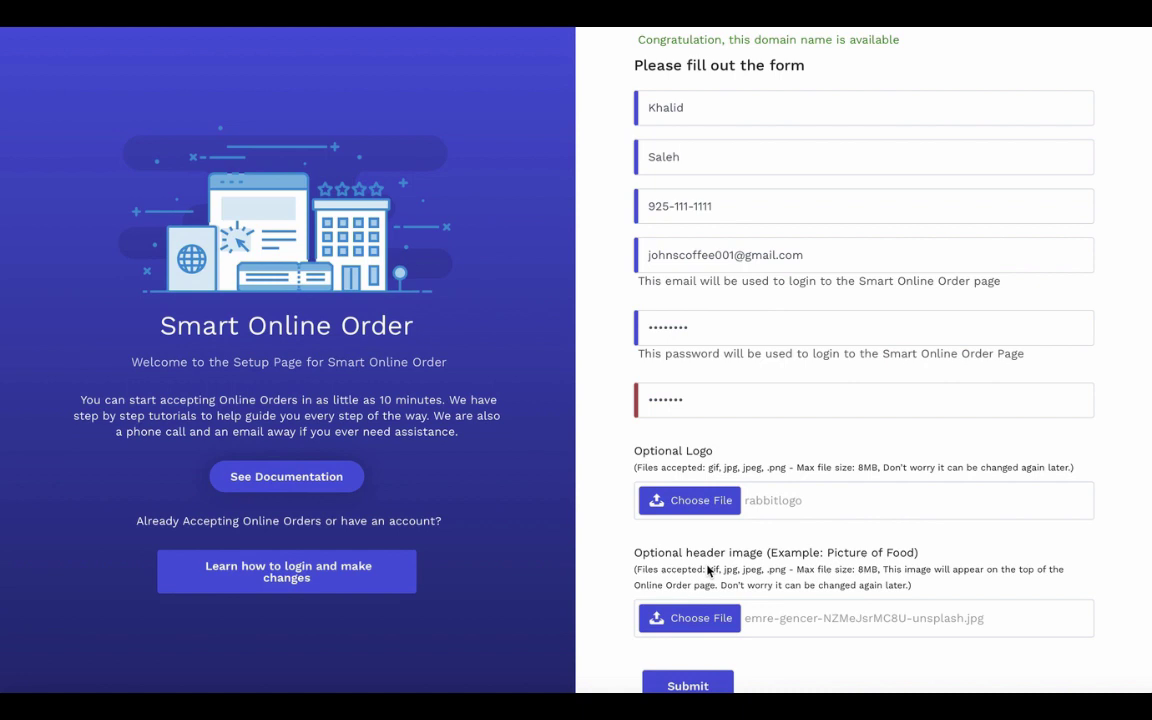
# Step: Complete the password confirmation field and submit the sign-up form without saving the password to iCloud Keychain
pyautogui.scroll(-3, 625, 580)
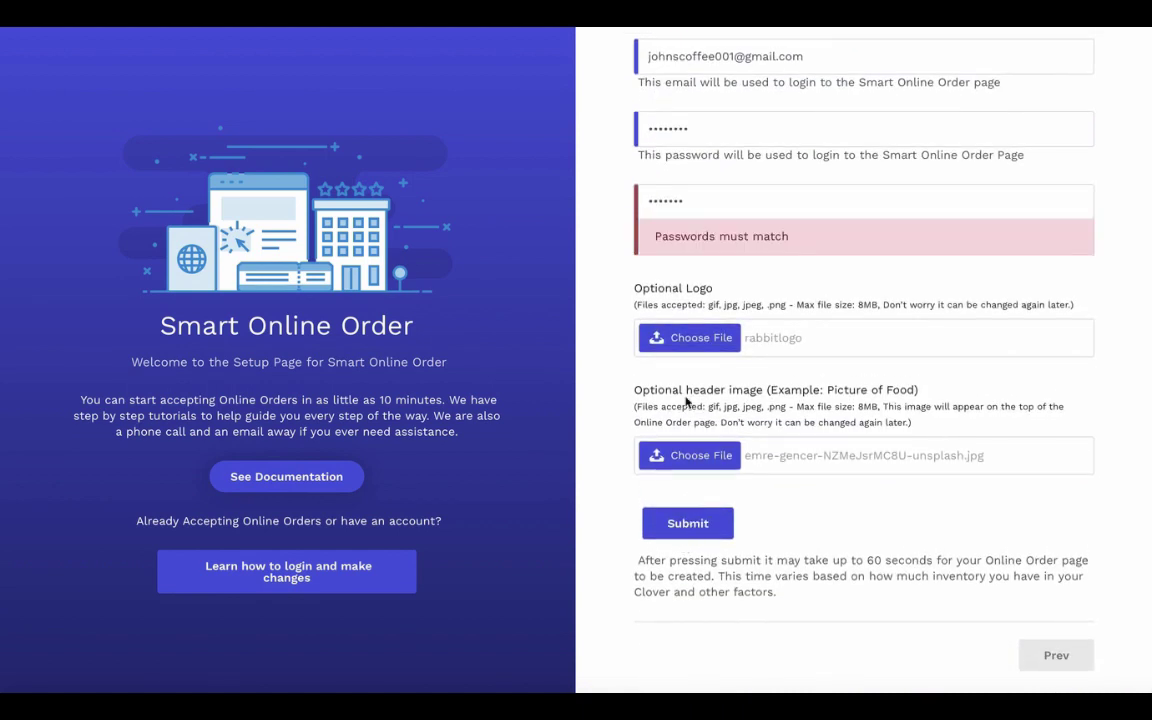
pyautogui.scroll(1, 700, 213)
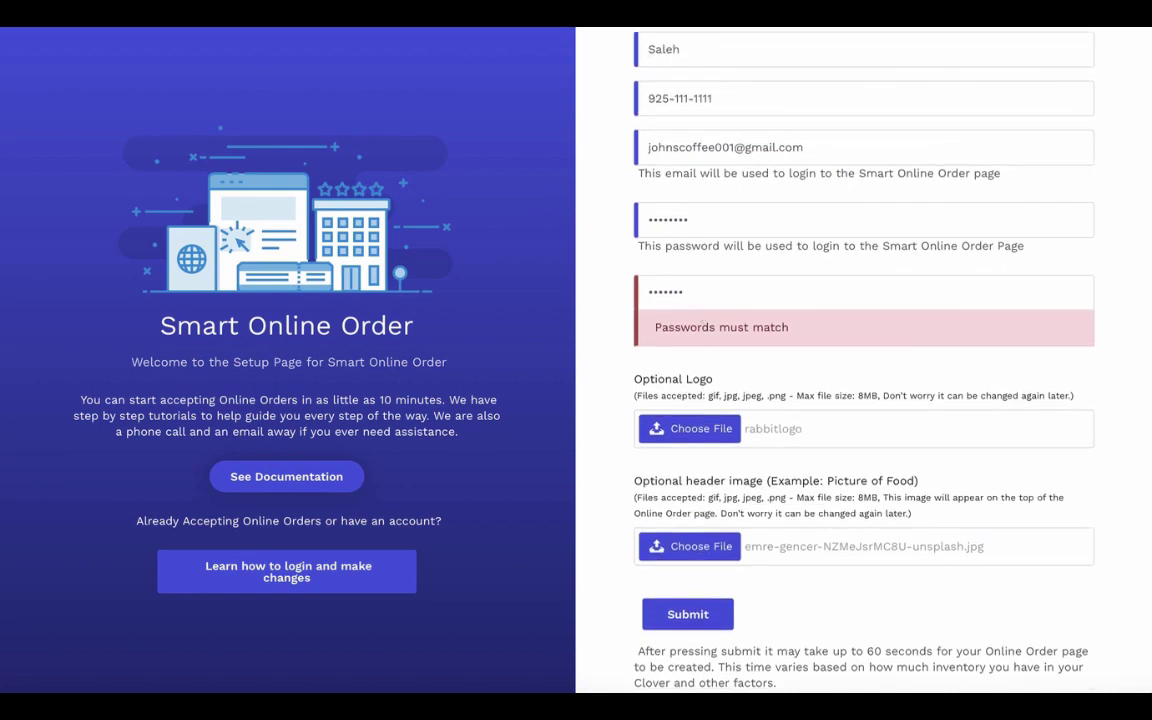
pyautogui.write('1')
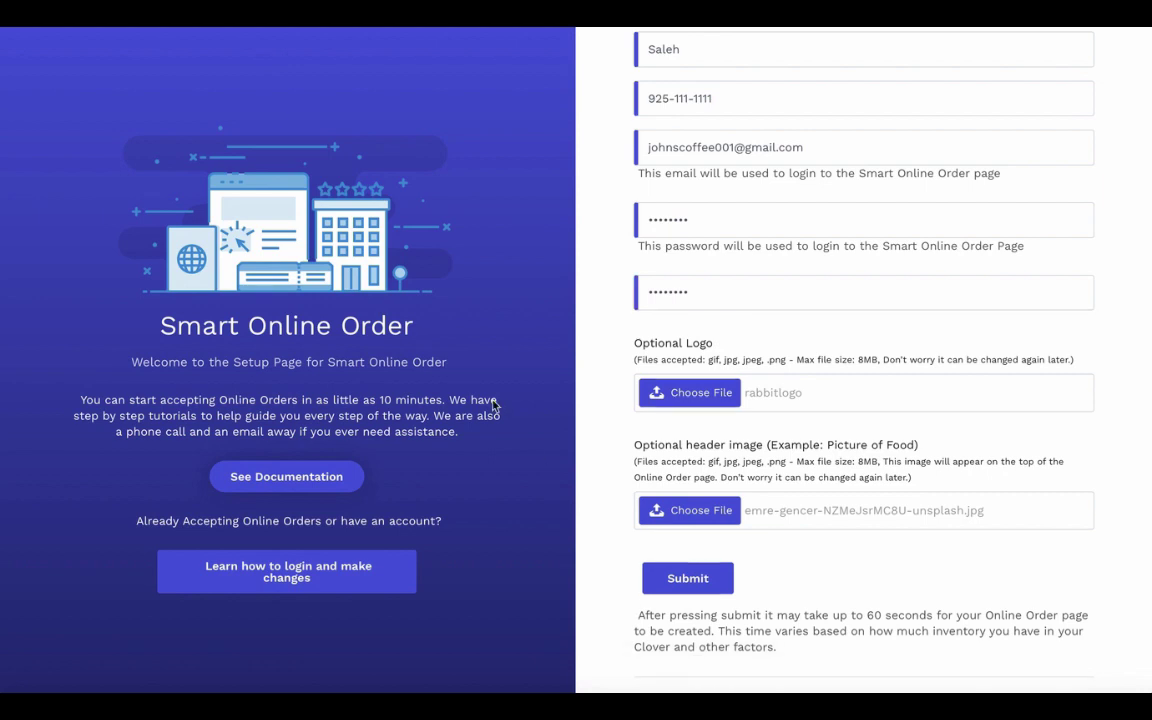
pyautogui.click(680, 582)
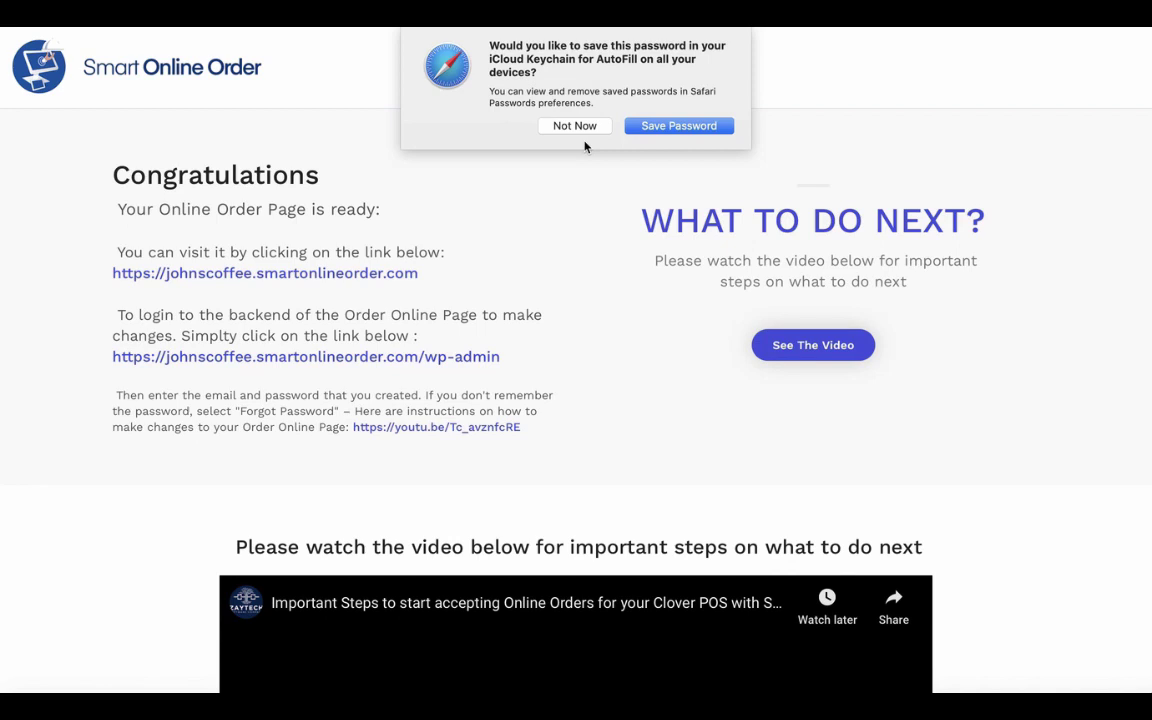
pyautogui.click(584, 124)
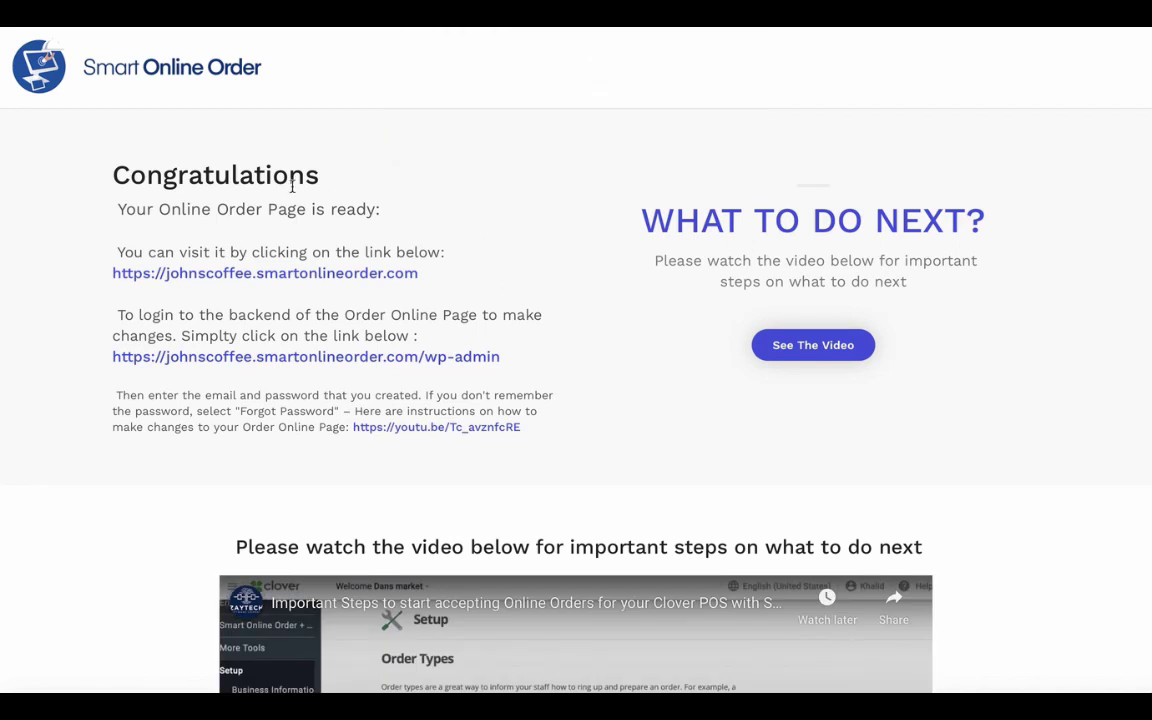
# Step: Look over the congratulations page and open the new online order page at johnscoffee.smartonlineorder.com
pyautogui.moveTo(113, 175); pyautogui.dragTo(270, 175)
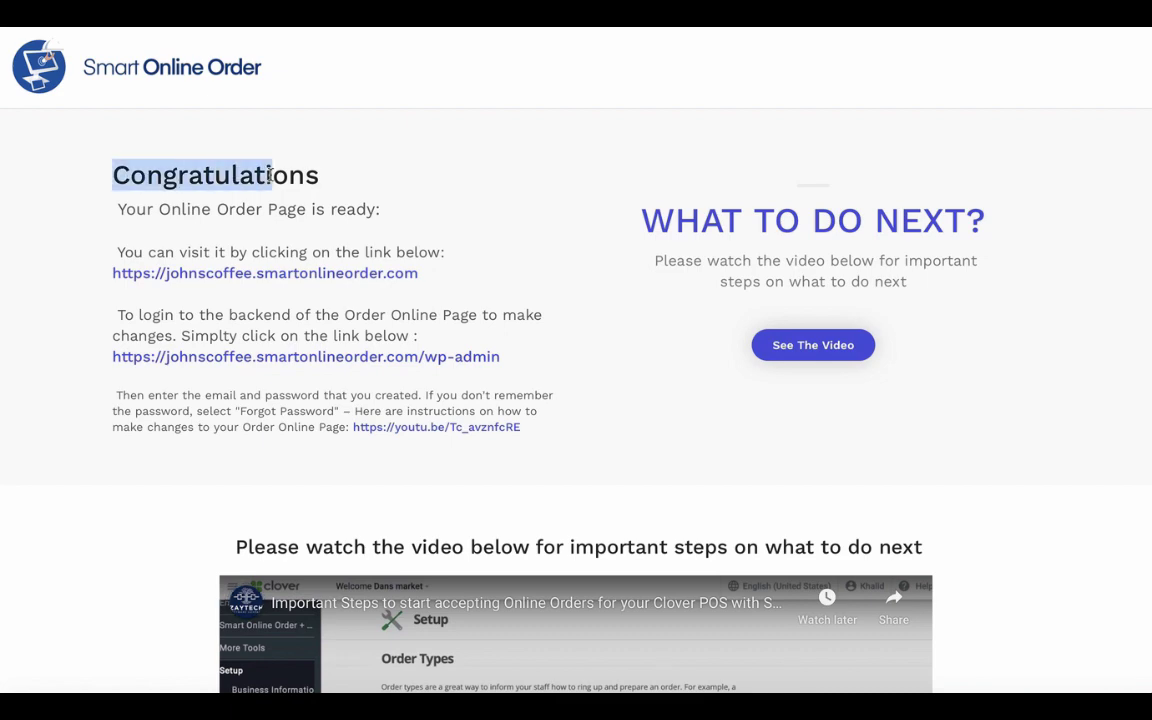
pyautogui.scroll(-5, 633, 288)
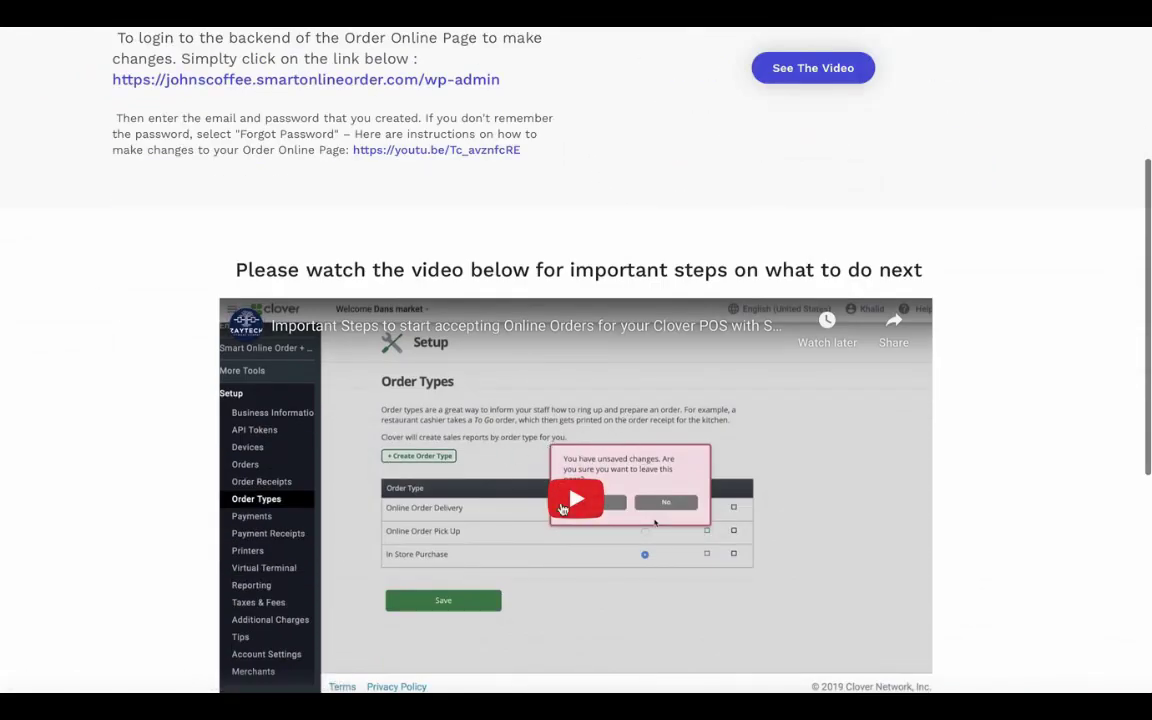
pyautogui.scroll(5, 578, 440)
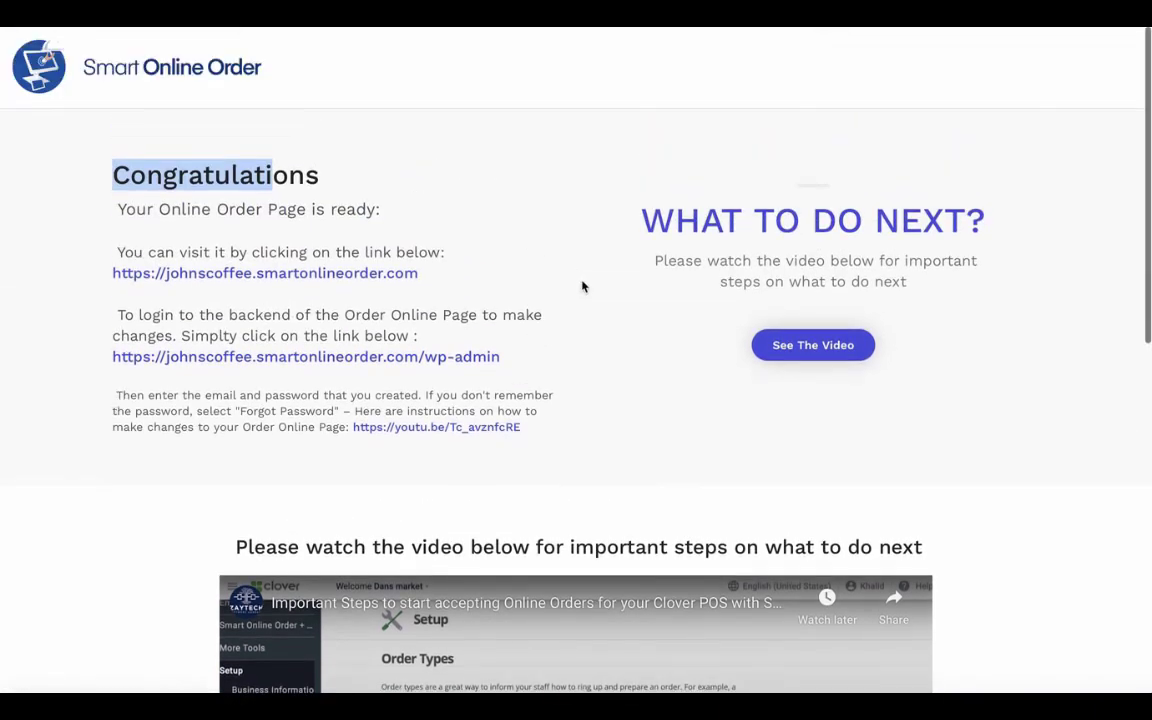
pyautogui.click(208, 243)
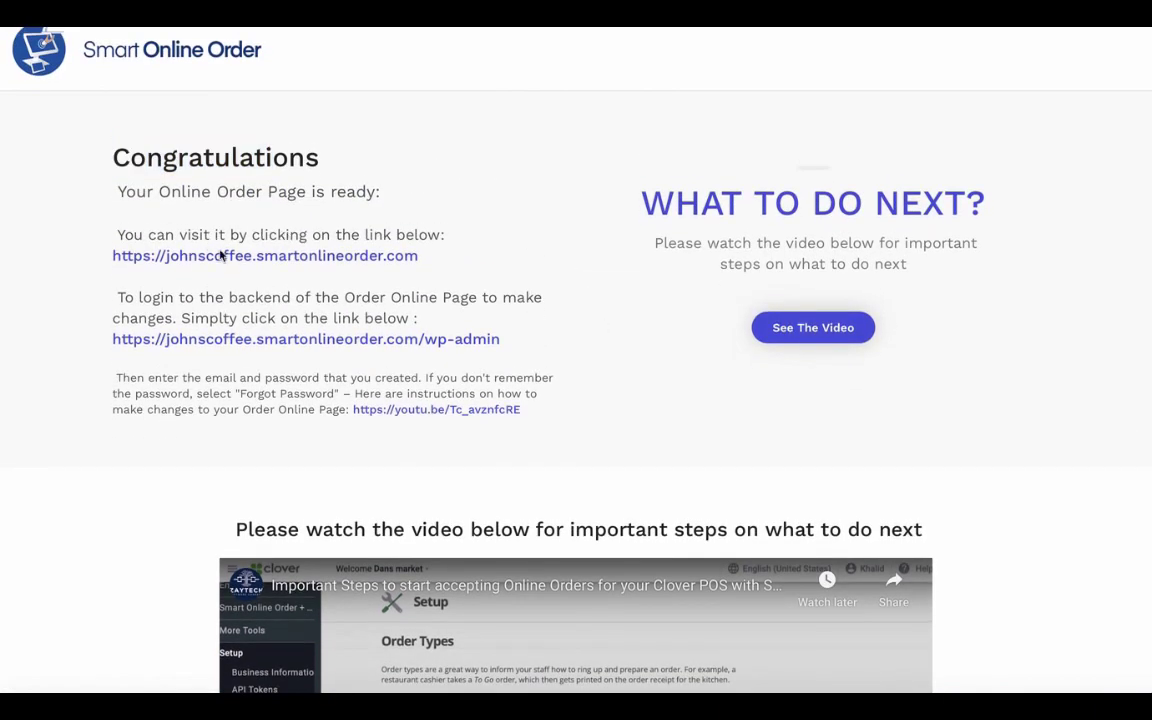
pyautogui.click(205, 256)
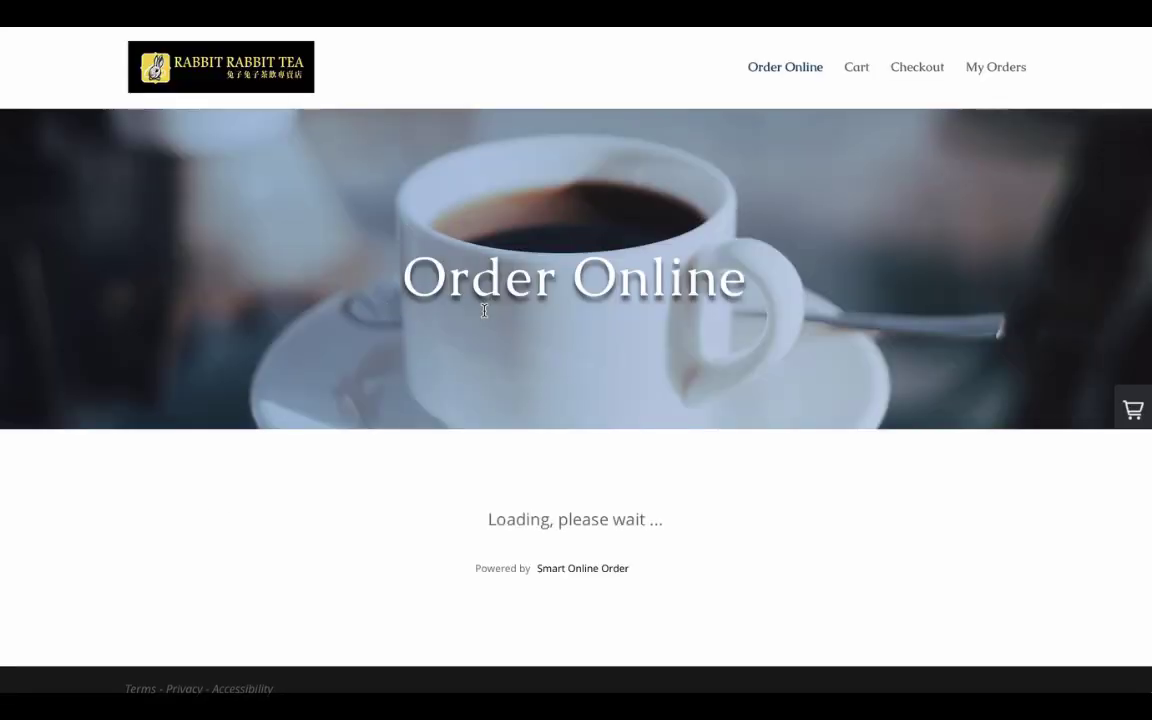
# Step: Review the order page's logo, header image, menu categories and Hot Drinks items
pyautogui.scroll(-1, 484, 312)
pyautogui.scroll(1, 484, 312)
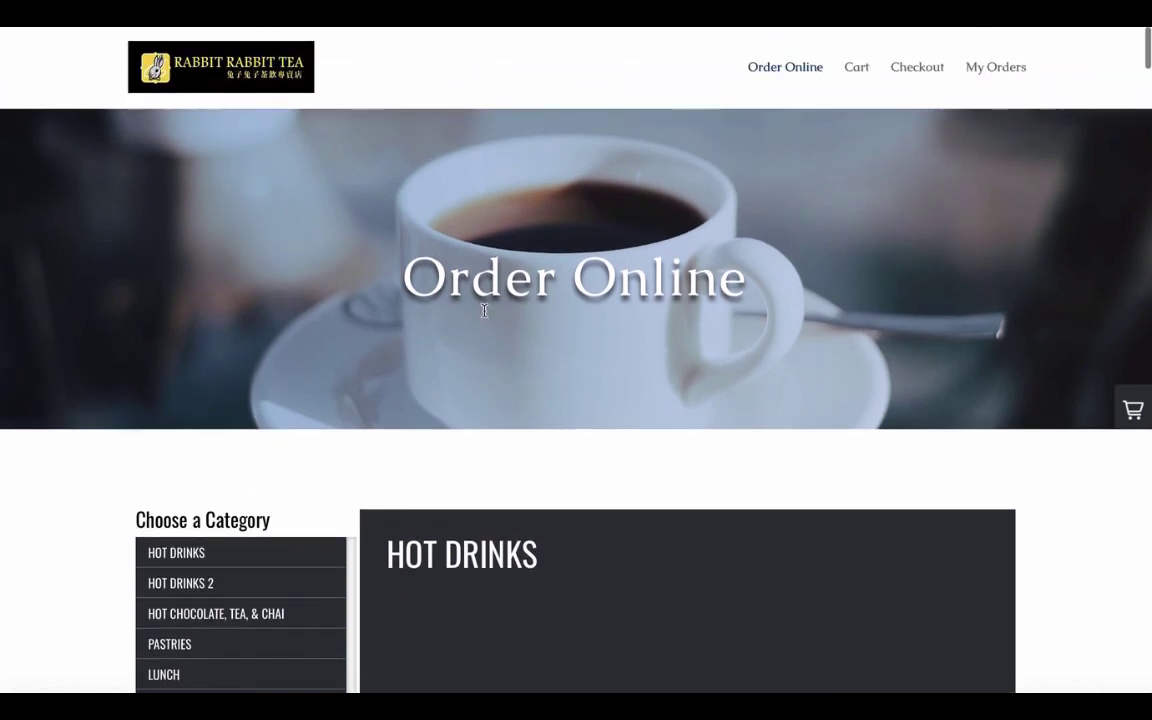
pyautogui.scroll(-1, 484, 312)
pyautogui.scroll(-1, 484, 312)
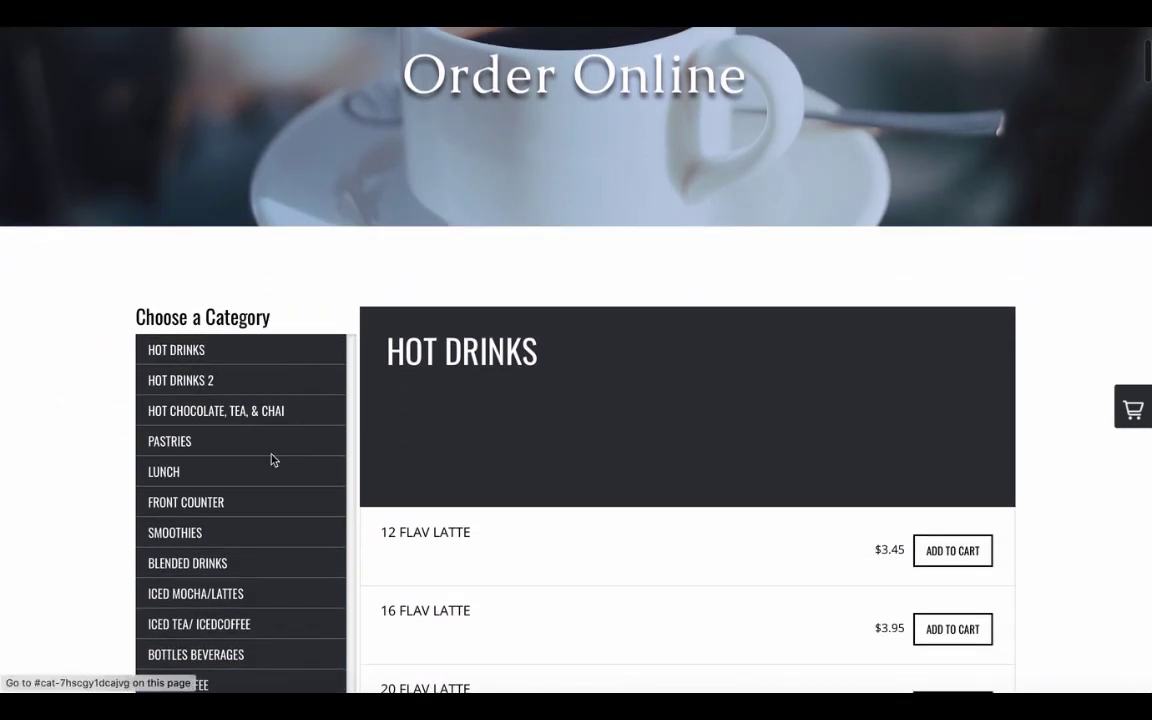
pyautogui.scroll(-2, 278, 396)
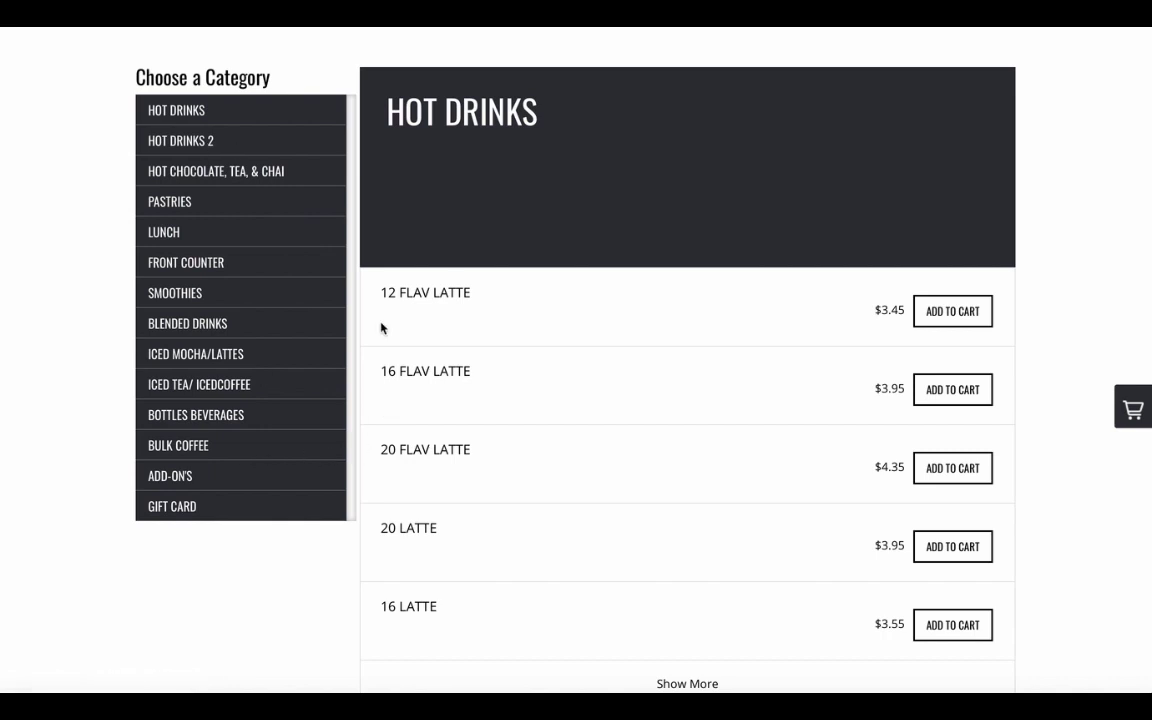
pyautogui.scroll(2, 381, 328)
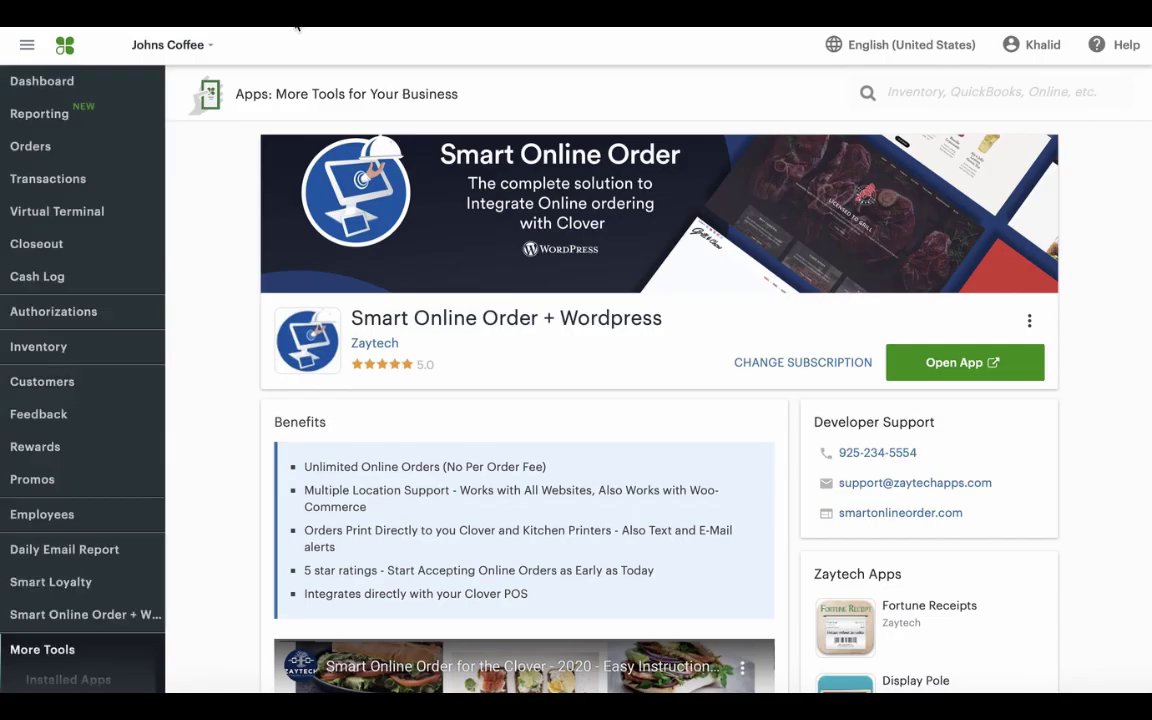
# Step: Open the inventory categories of the Johns Coffee account in Clover and look through the category list
pyautogui.click(73, 350)
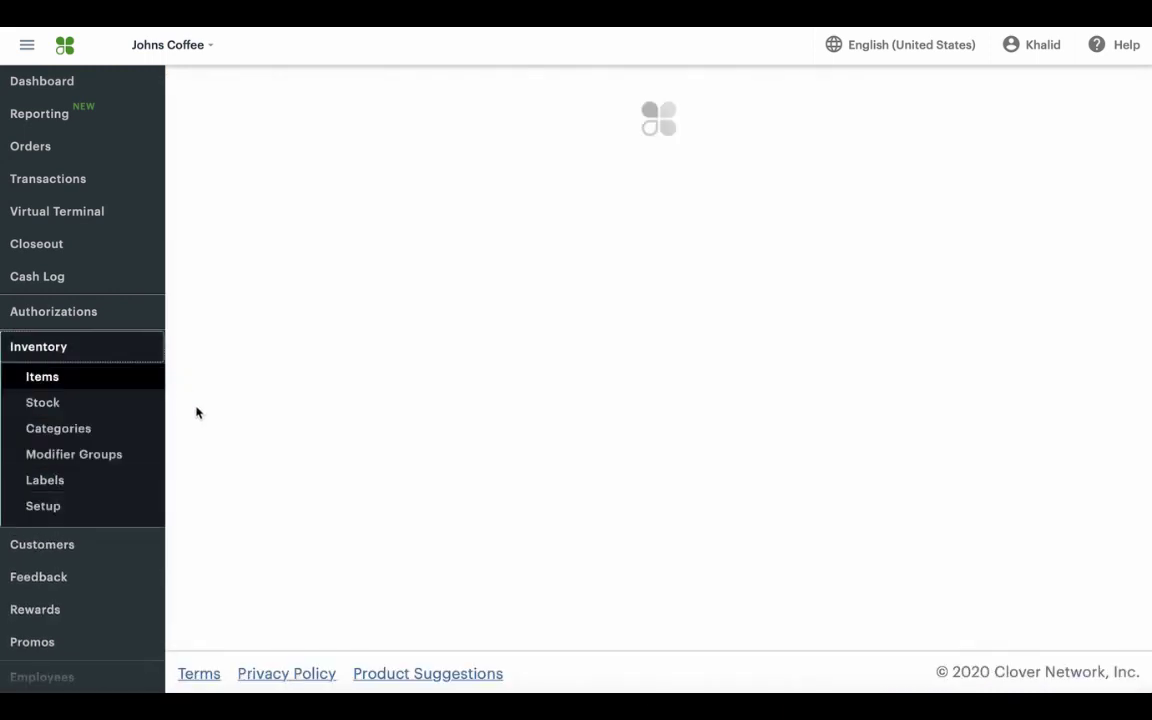
pyautogui.click(69, 438)
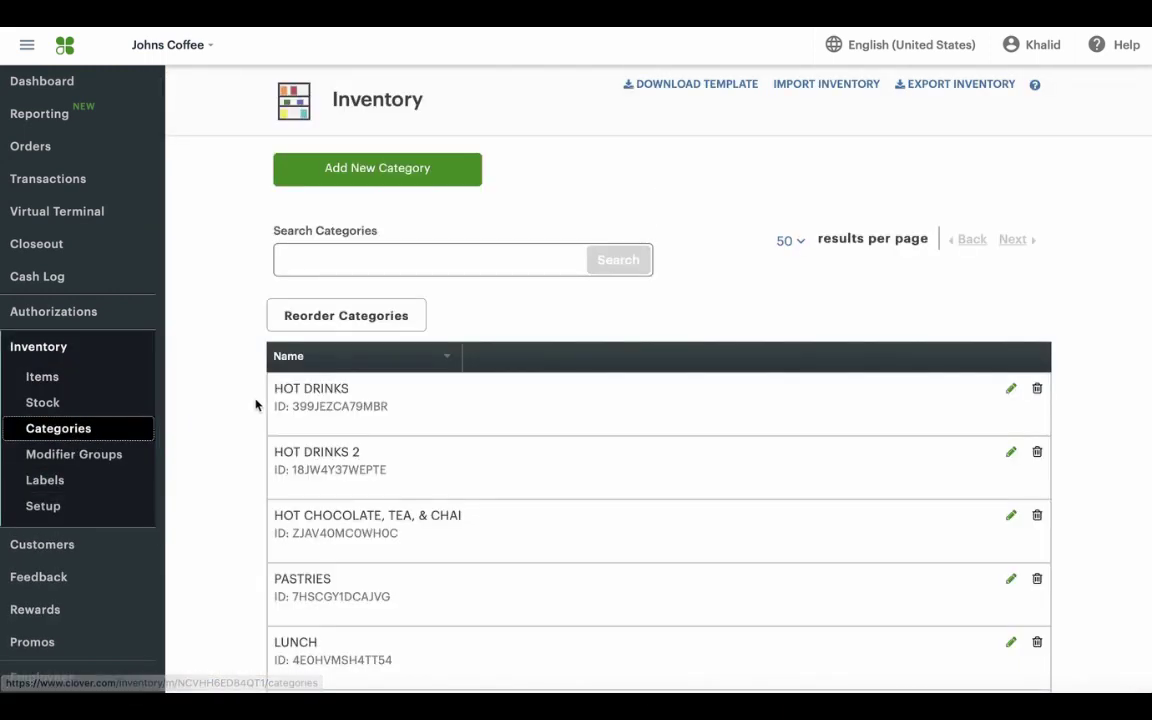
pyautogui.scroll(-2, 263, 486)
pyautogui.scroll(-4, 263, 486)
pyautogui.scroll(3, 293, 303)
# Step: Compare the category menu and Hot Drinks items on the online order page with the Clover inventory categories
pyautogui.scroll(-4, 400, 580)
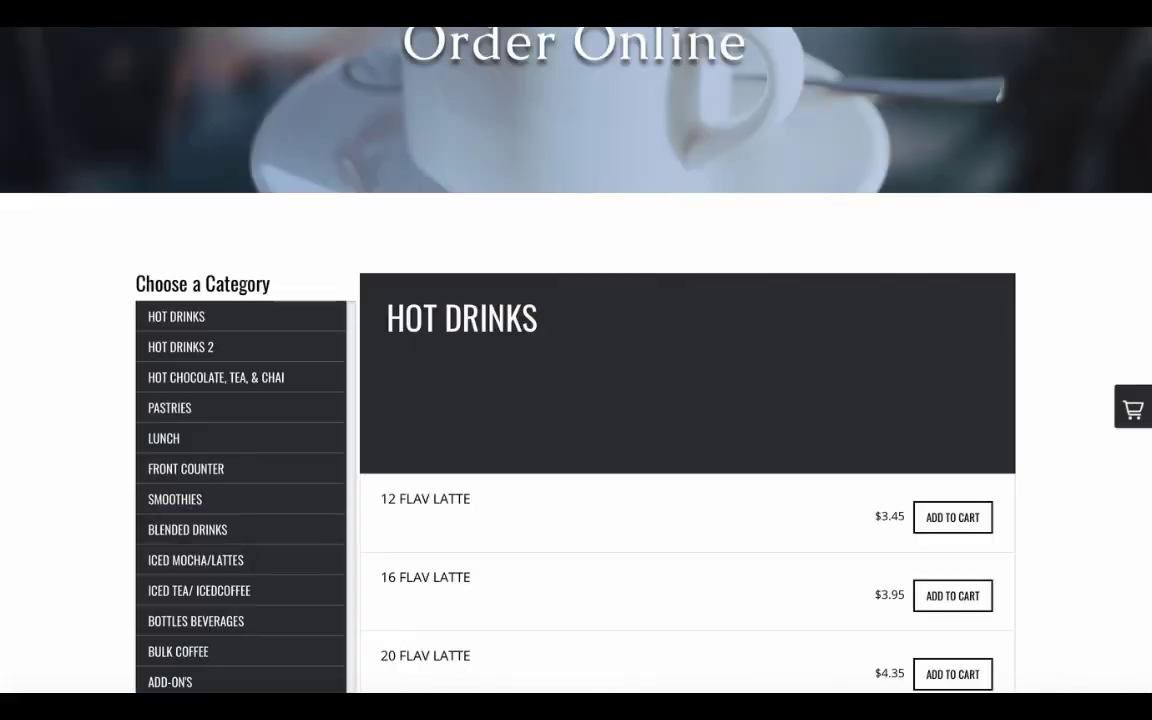
pyautogui.scroll(-3, 285, 301)
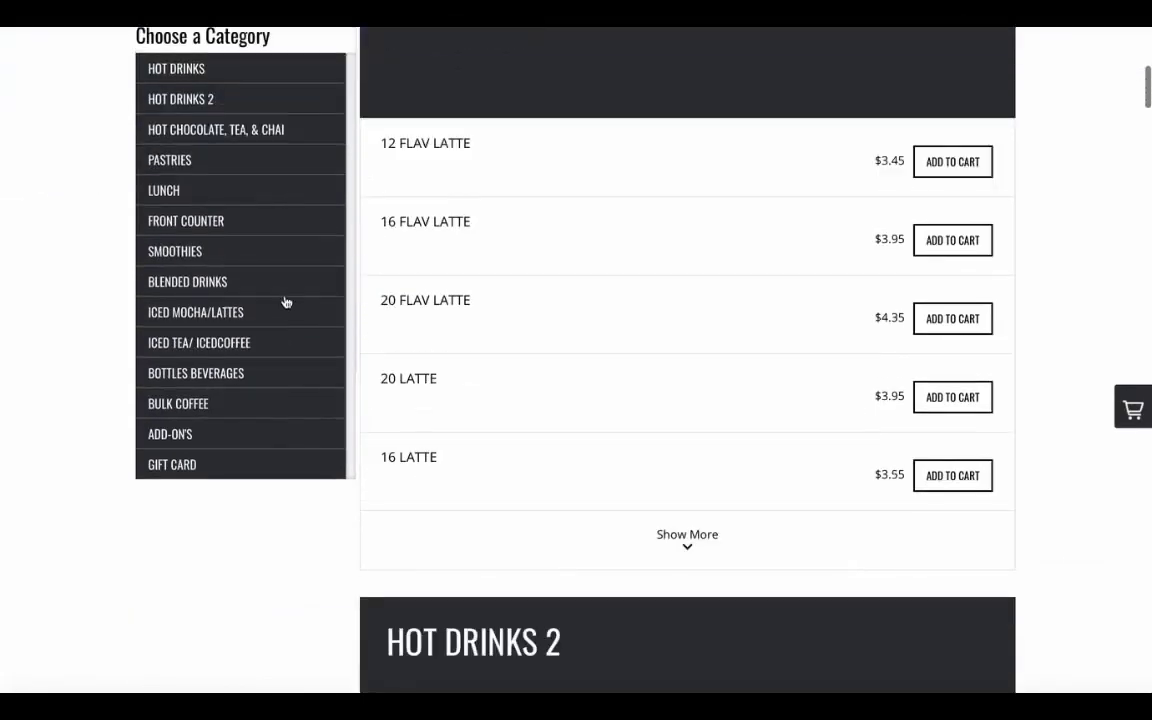
pyautogui.scroll(4, 398, 375)
pyautogui.scroll(2, 398, 369)
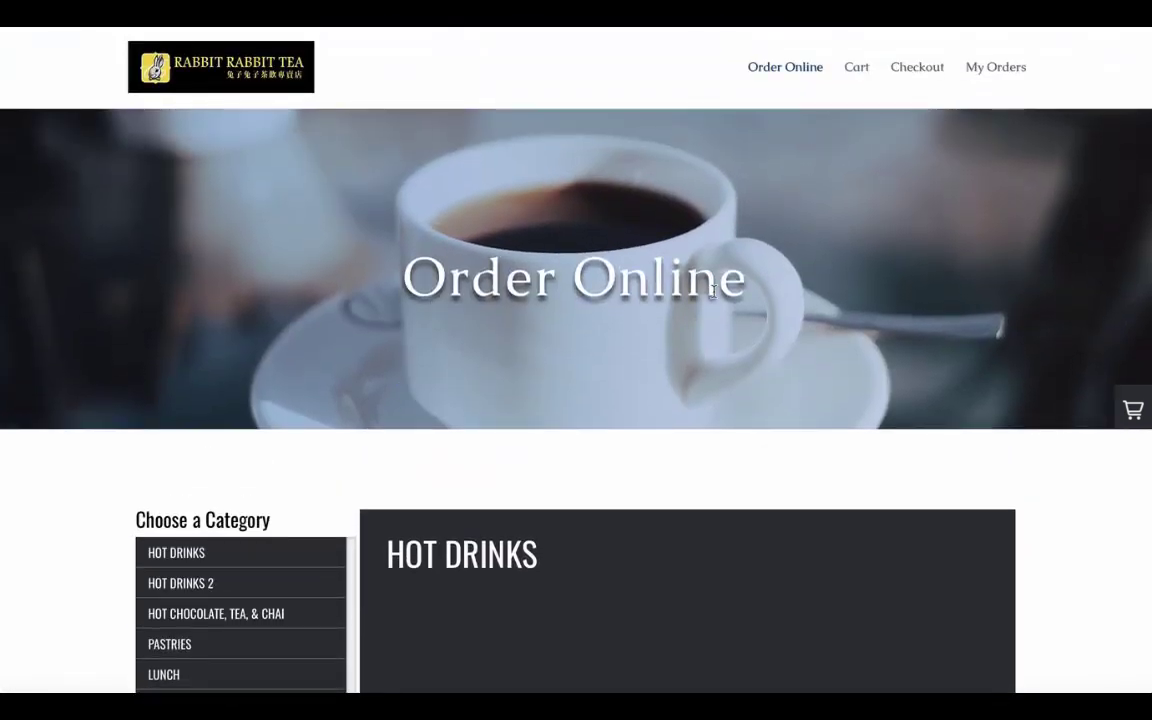
# Step: Check the original coffee cup photo on Unsplash against the order page's header image and review the page's logo and menu
pyautogui.click(930, 25)
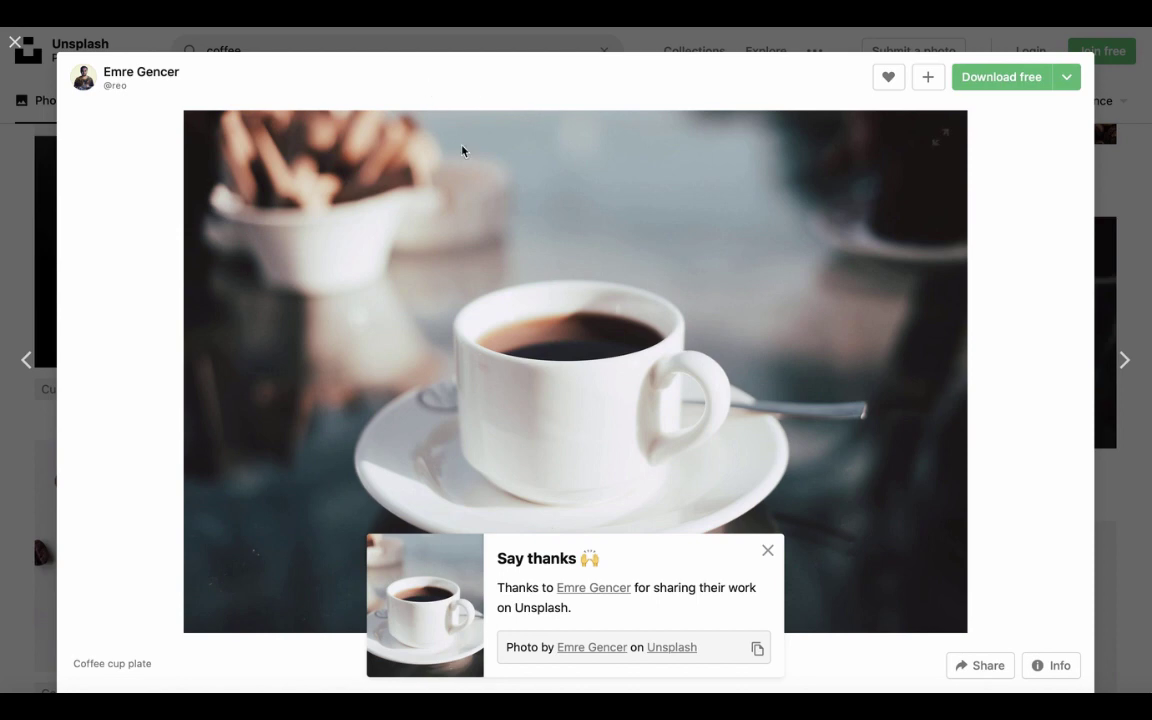
pyautogui.click(452, 27)
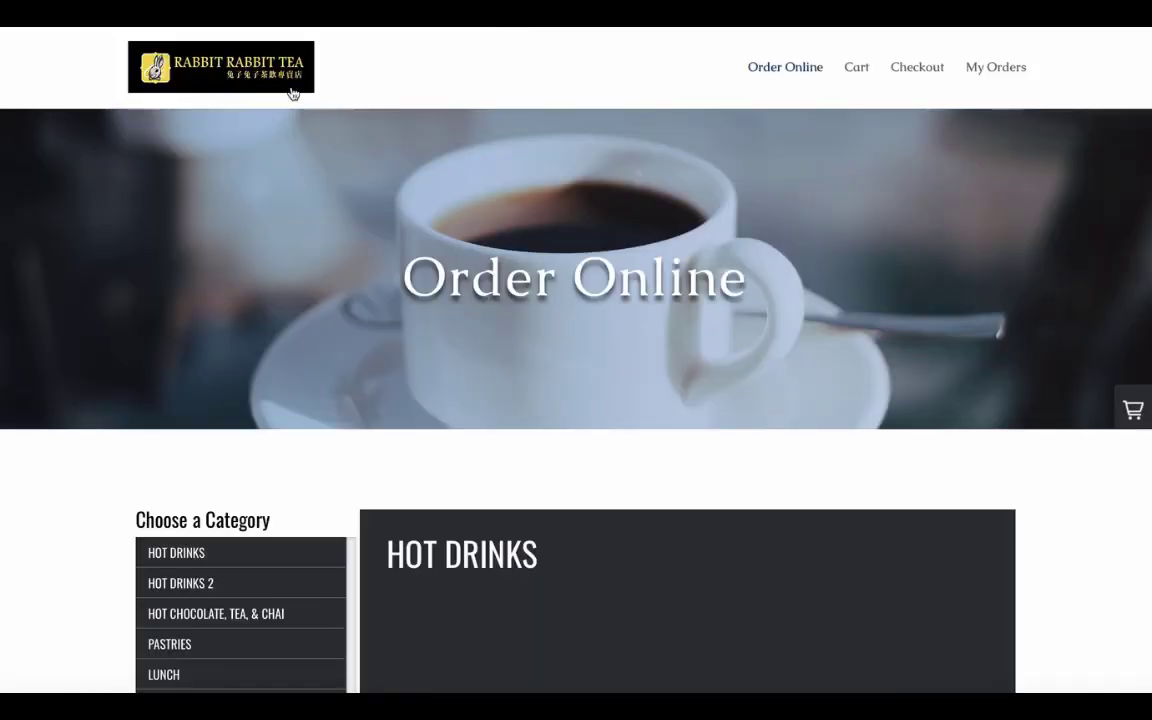
pyautogui.click(350, 30)
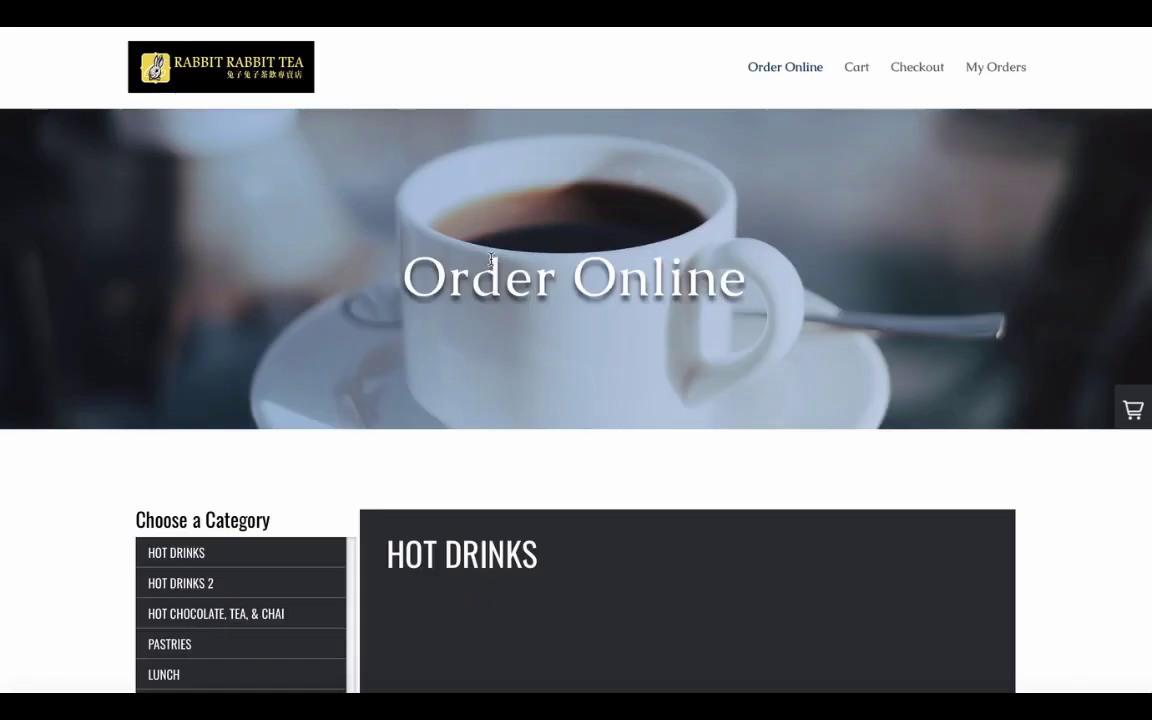
pyautogui.scroll(-4, 490, 259)
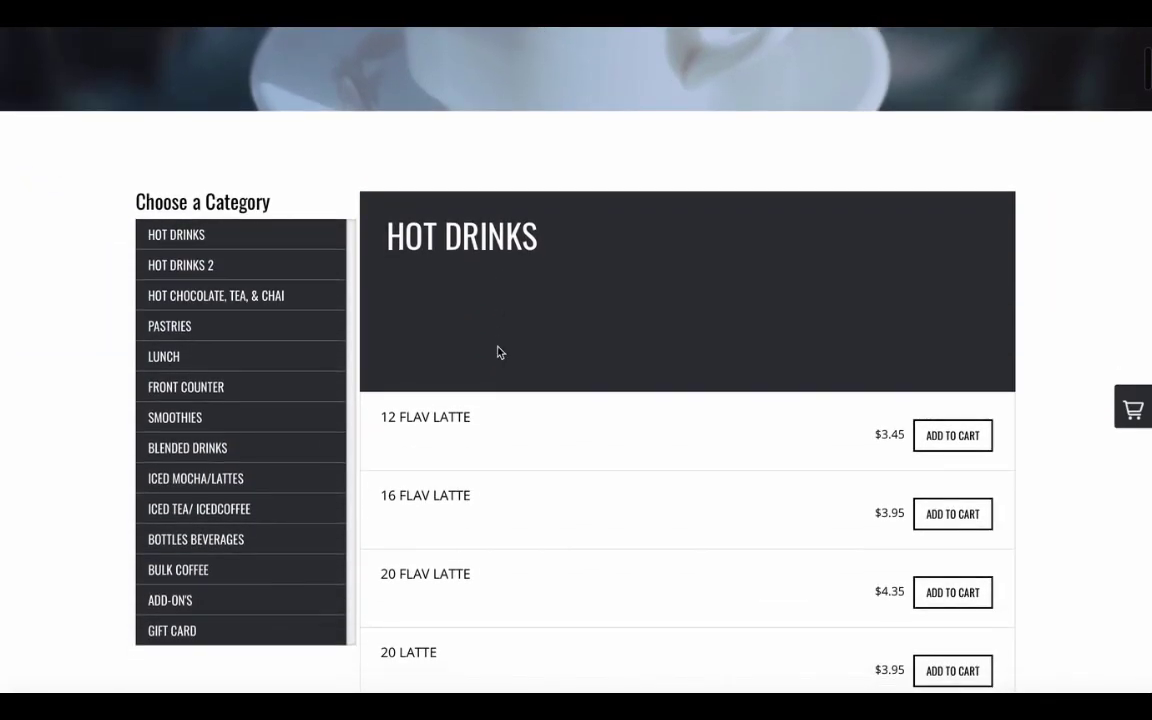
pyautogui.scroll(2, 497, 348)
pyautogui.scroll(3, 497, 345)
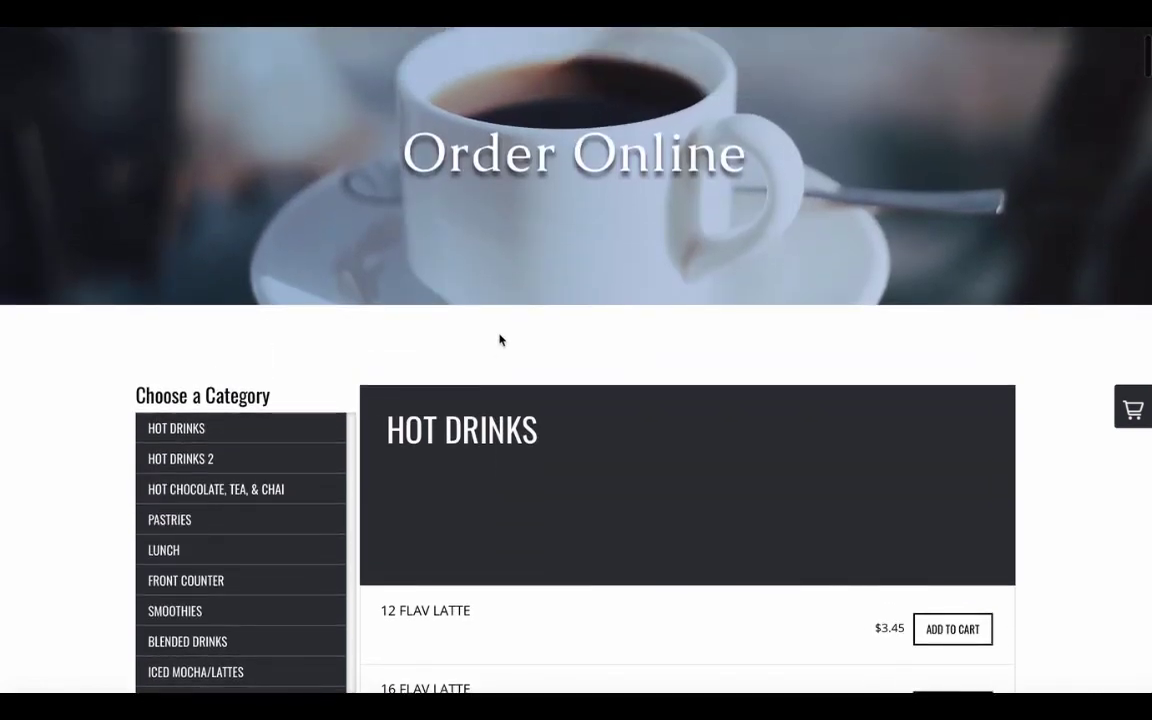